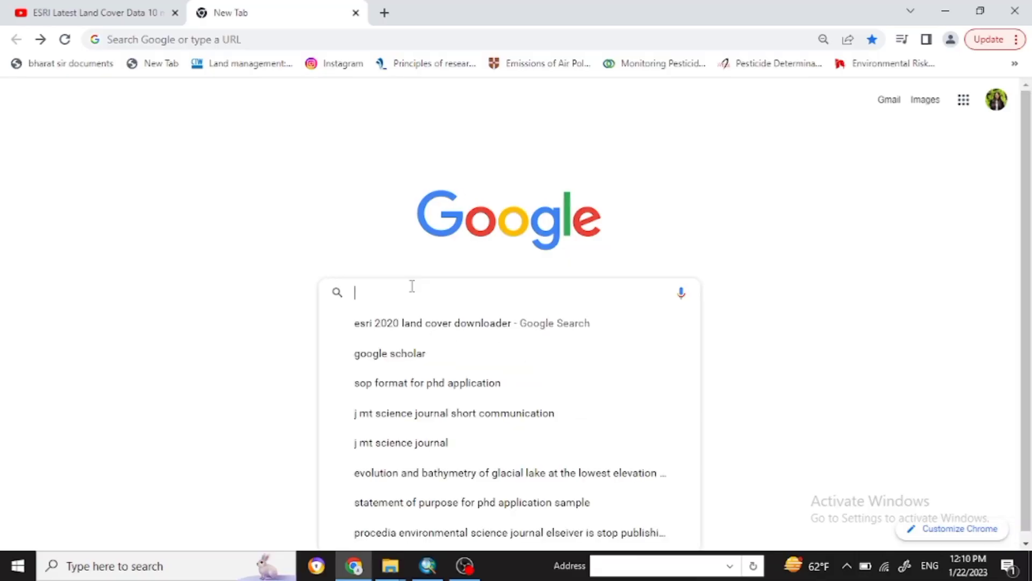
- Search Google for "esri 2020 land cover downloader" and open the "Esri Releases New 2020 Global Land Cover Map" result
text(ESR)
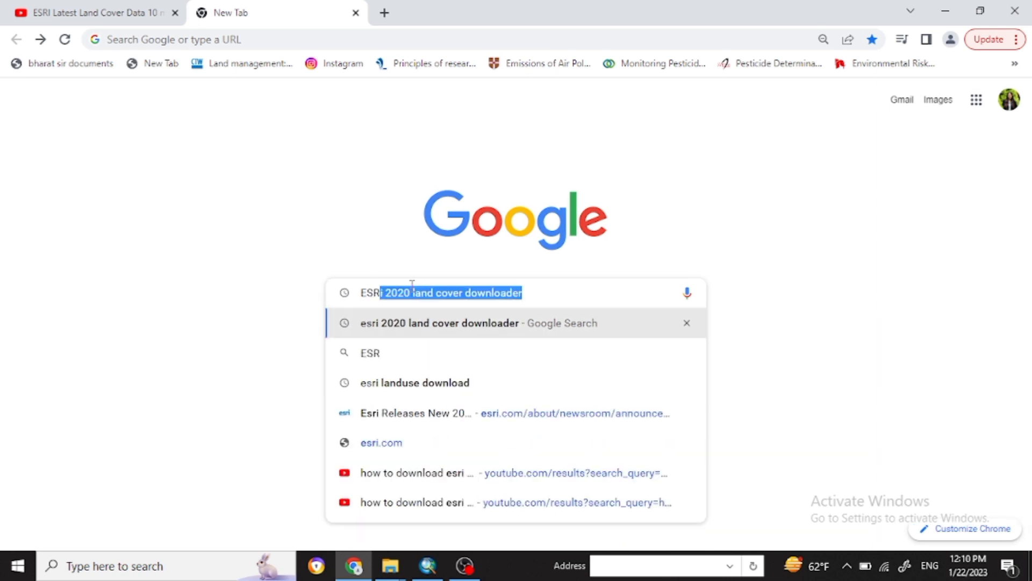
text(I)
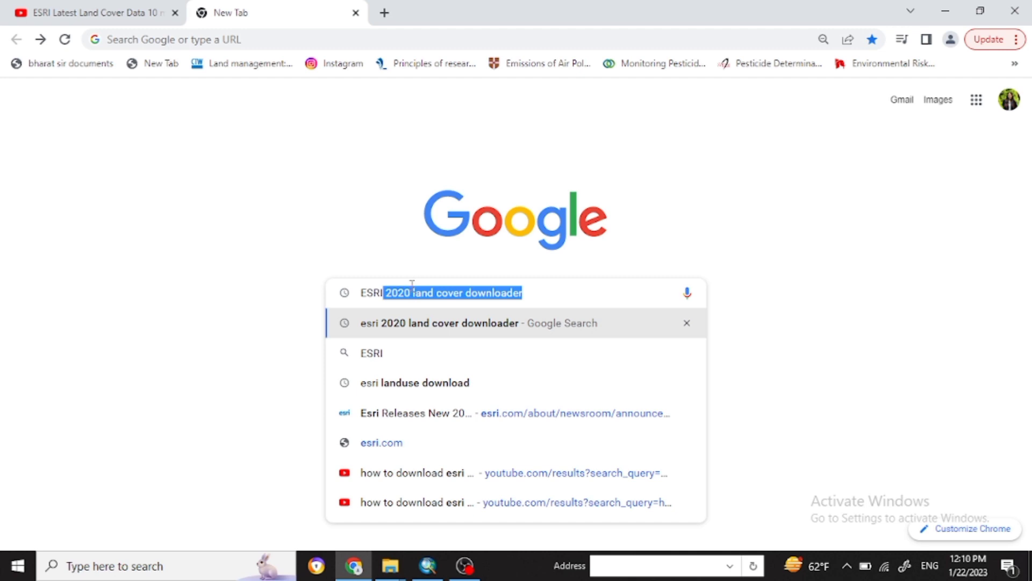
key(Return)
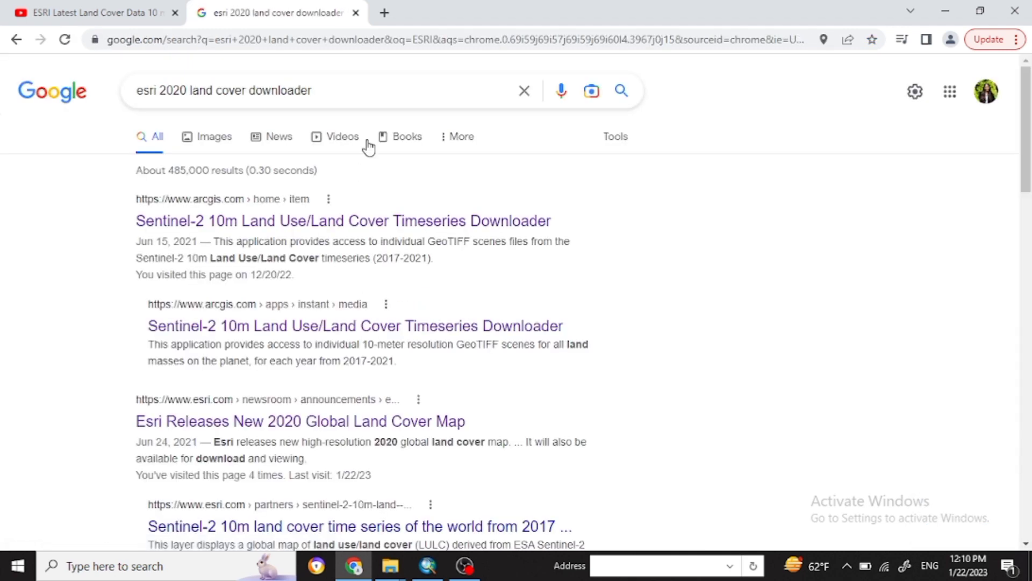
scroll(376, 380, down, 1)
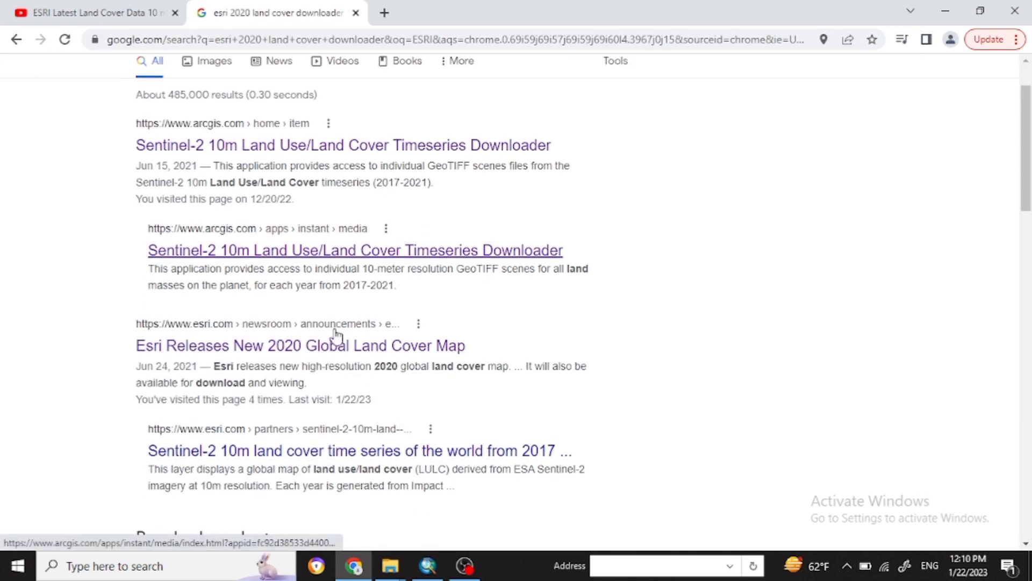
click(338, 347)
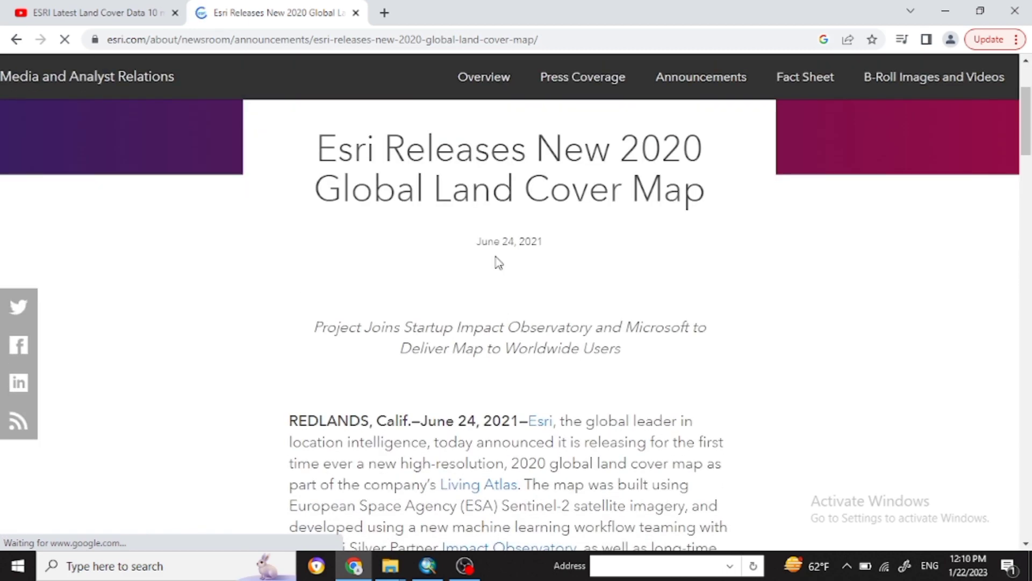
- Open the livingatlas.arcgis.com/landcover link from the paragraph above "About Impact Observatory" and accept all cookies
scroll(504, 307, down, 7)
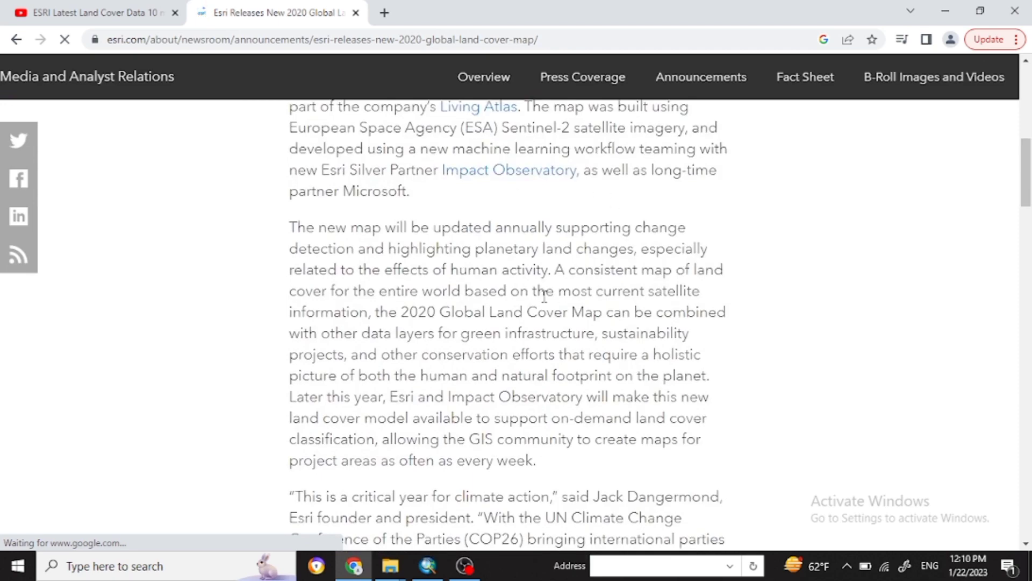
scroll(560, 295, down, 9)
scroll(557, 293, down, 19)
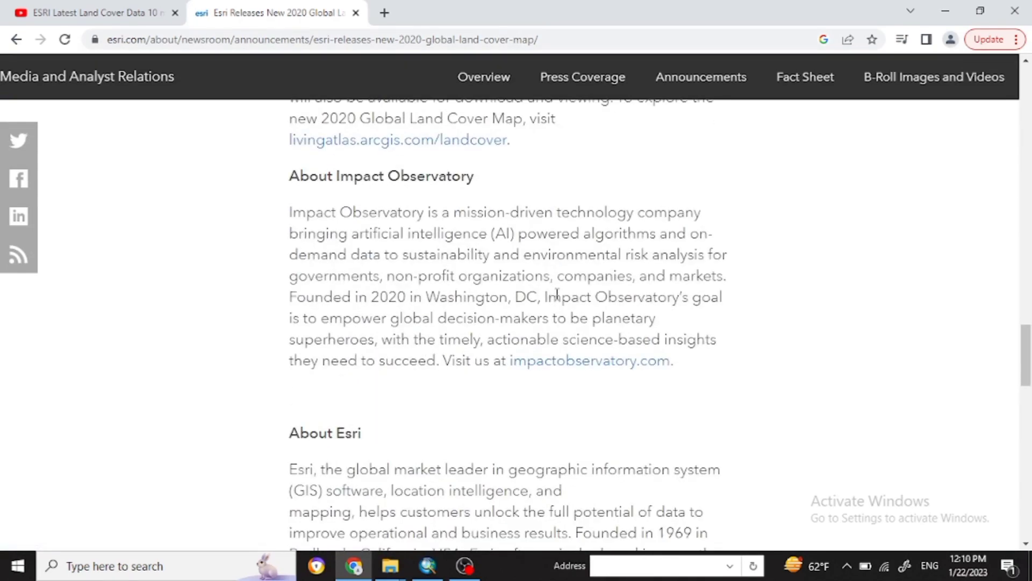
scroll(557, 293, down, 13)
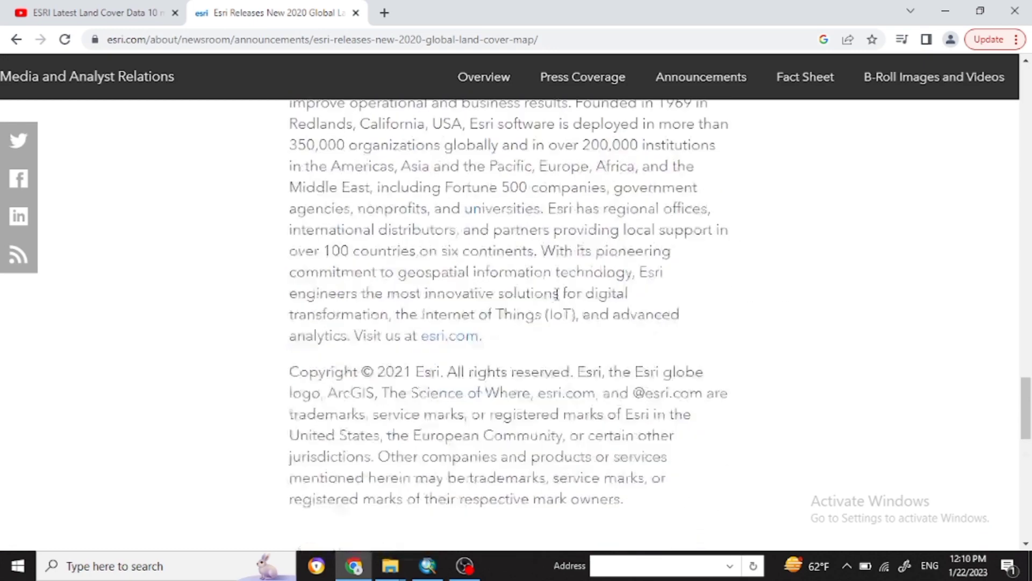
scroll(557, 293, down, 4)
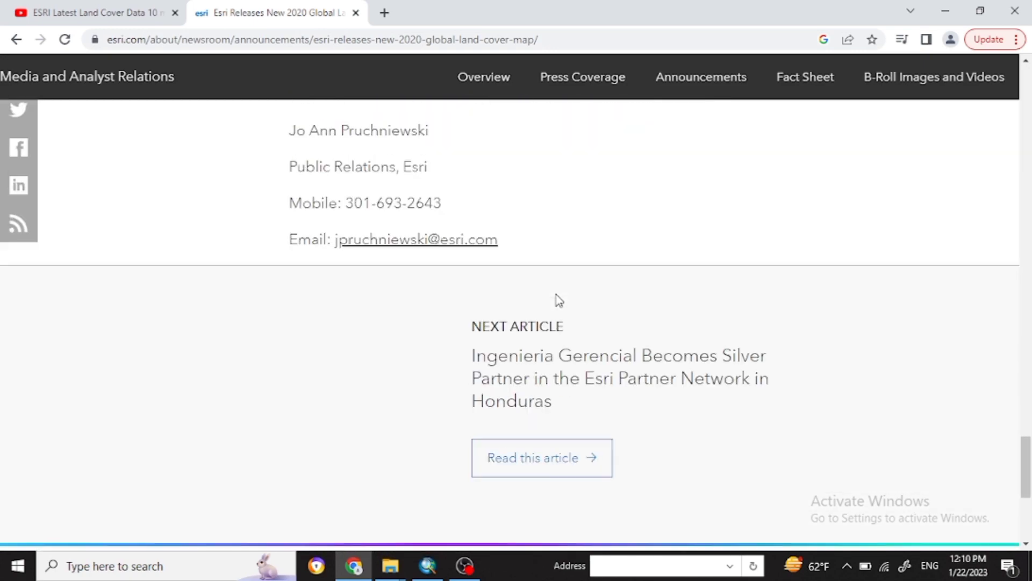
scroll(557, 295, up, 14)
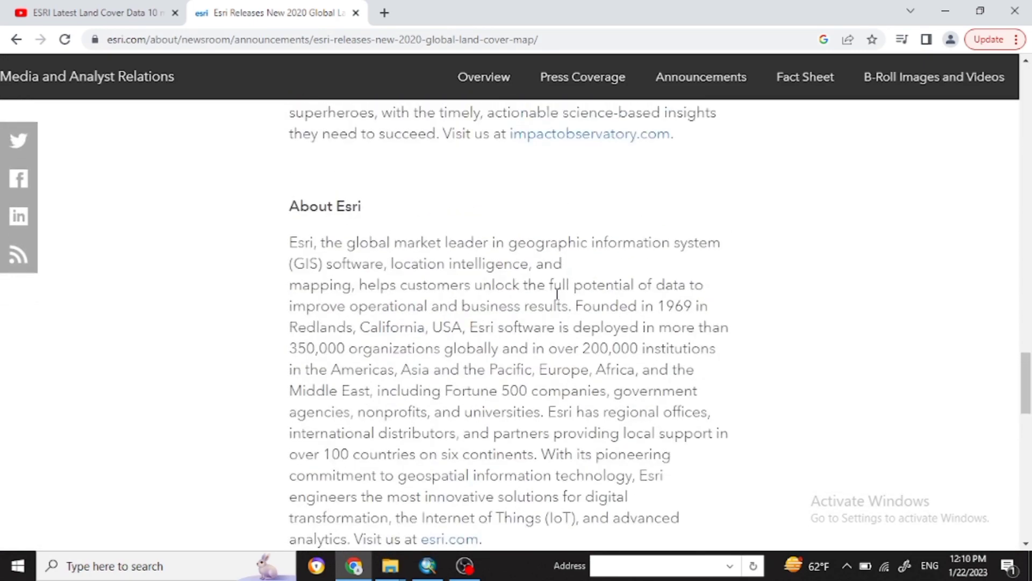
scroll(556, 296, up, 1)
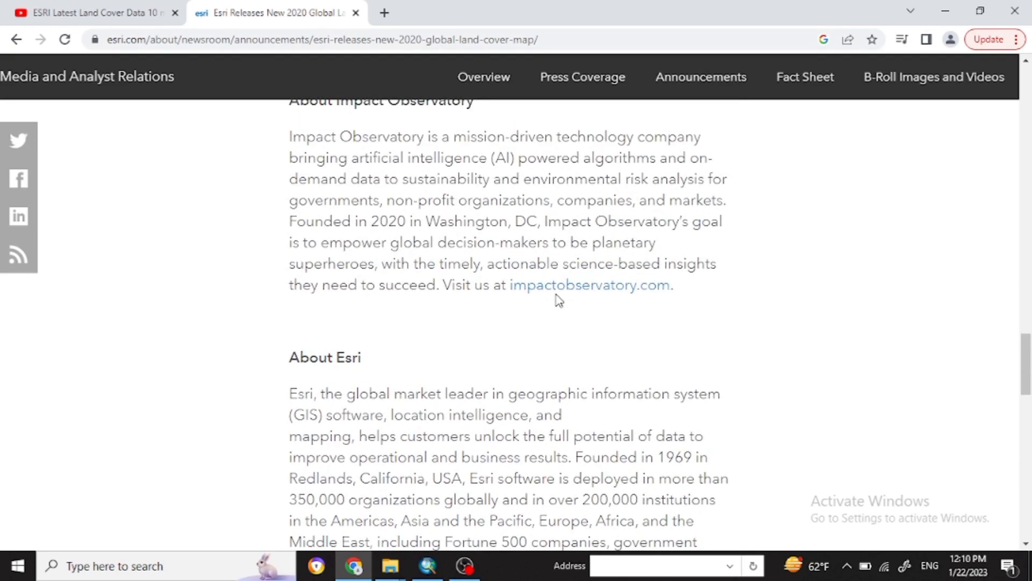
scroll(521, 236, up, 2)
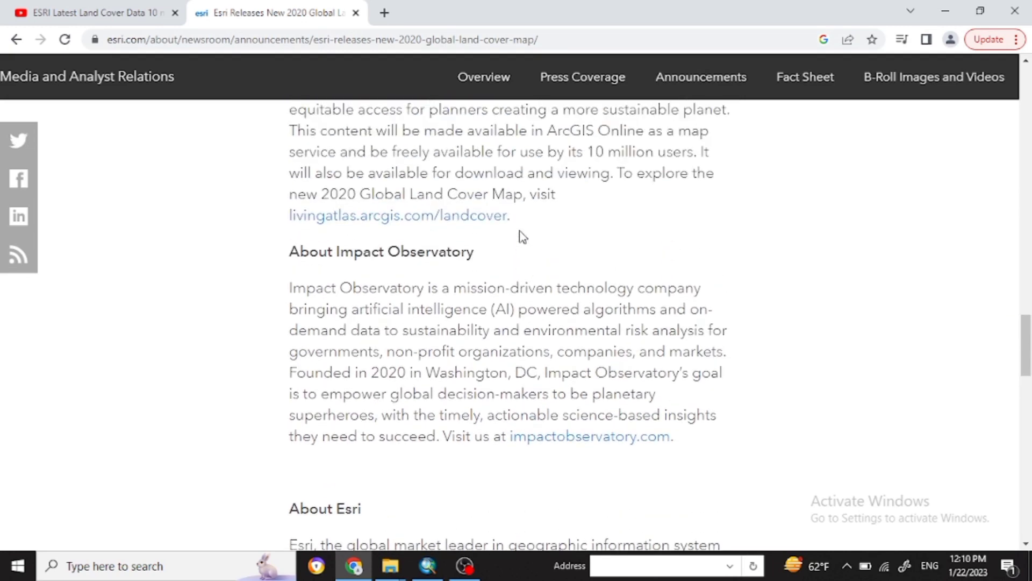
scroll(560, 215, up, 1)
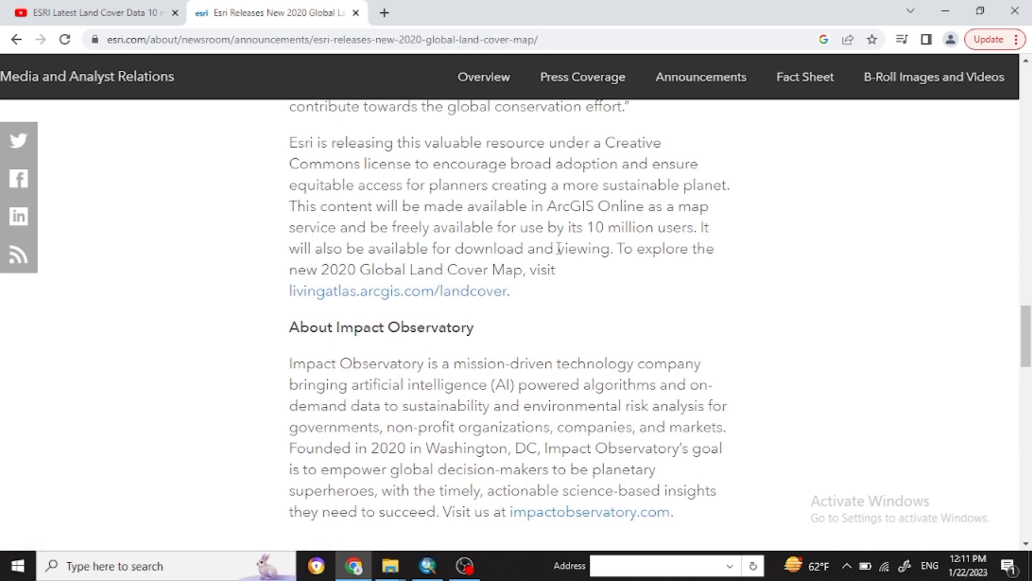
click(419, 301)
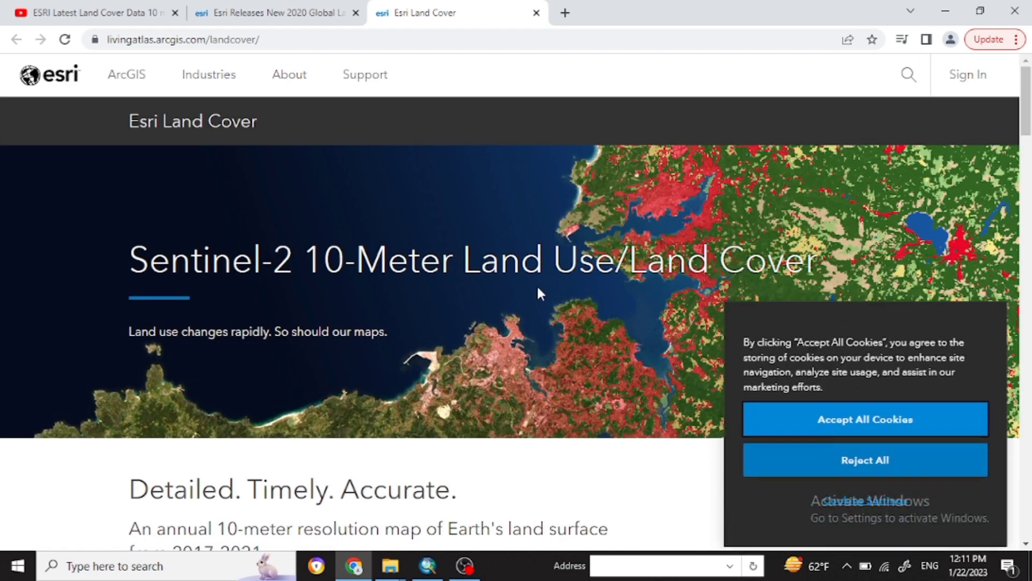
click(797, 403)
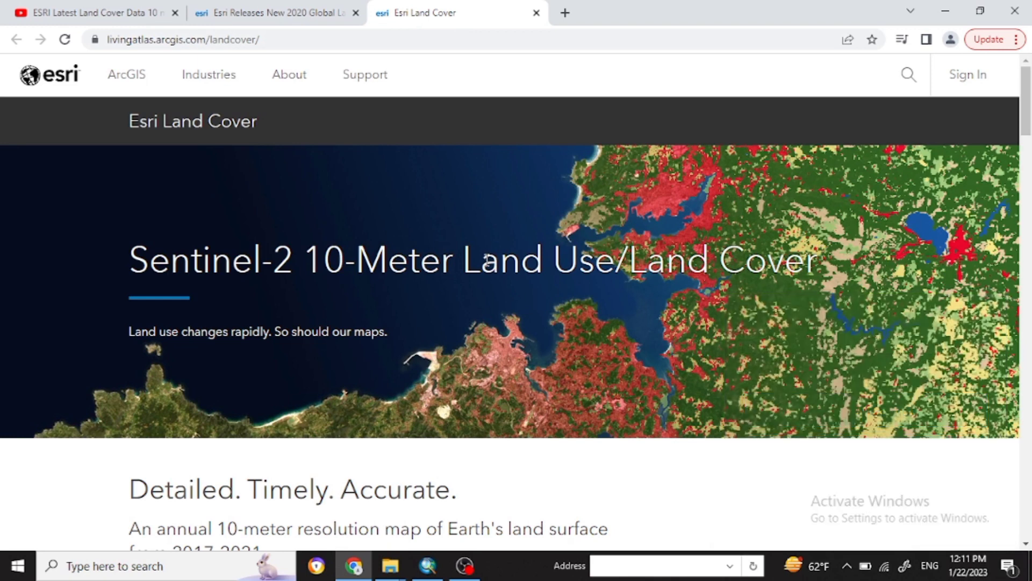
- Read the Sentinel-2 10-Meter Land Use/Land Cover page, highlighting the listed planning topics, down to the "Enabling the Entire GIS Community" section
scroll(486, 263, down, 2)
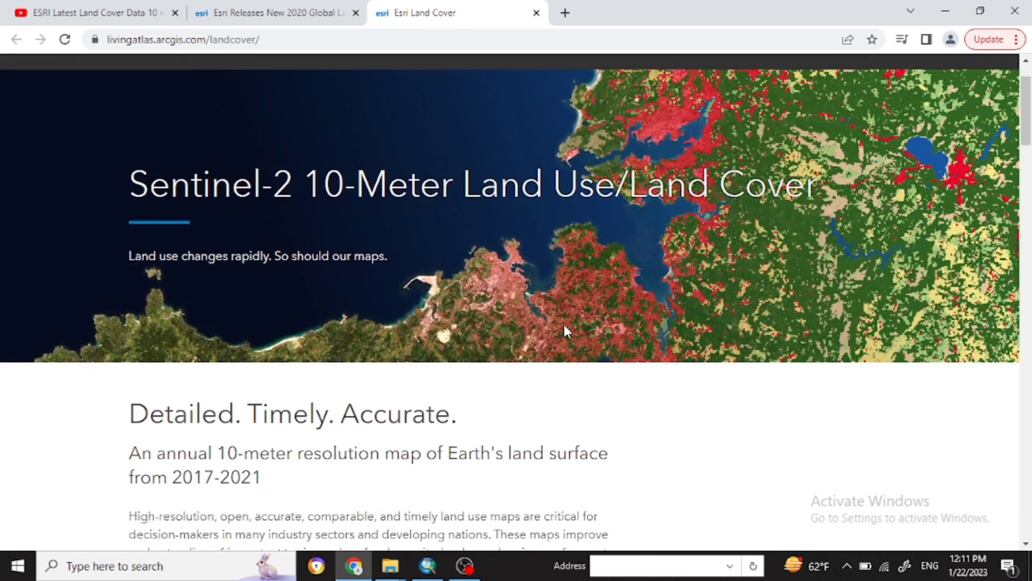
scroll(563, 321, down, 4)
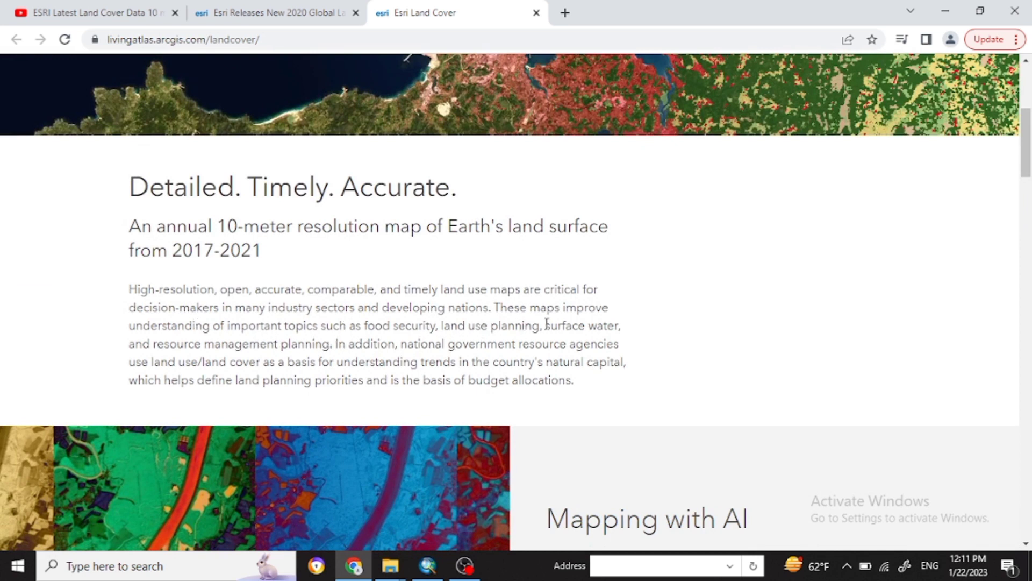
drag(364, 327, 584, 346)
drag(521, 347, 340, 345)
scroll(469, 336, down, 5)
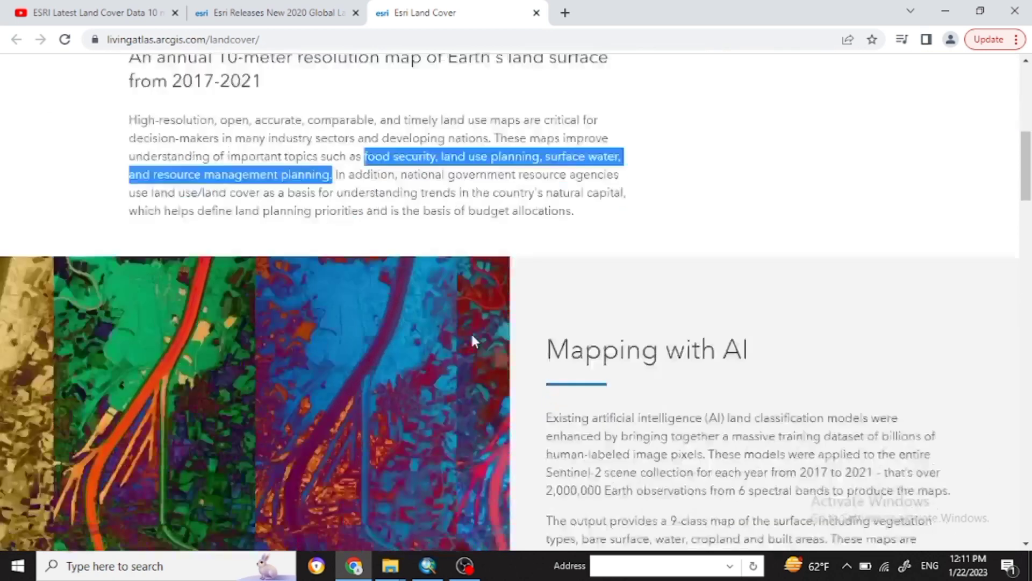
scroll(715, 362, down, 3)
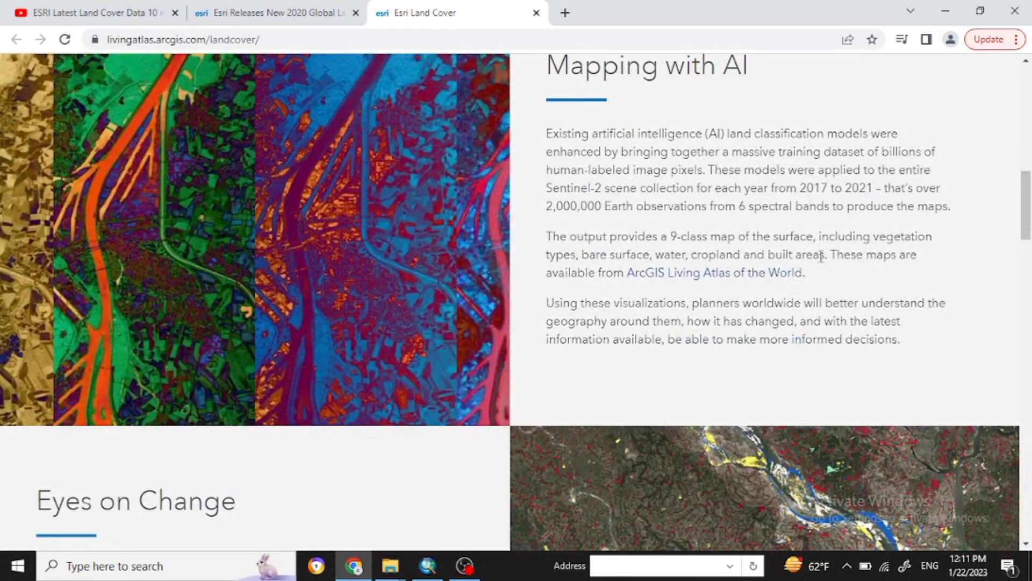
scroll(690, 341, down, 4)
scroll(583, 337, down, 10)
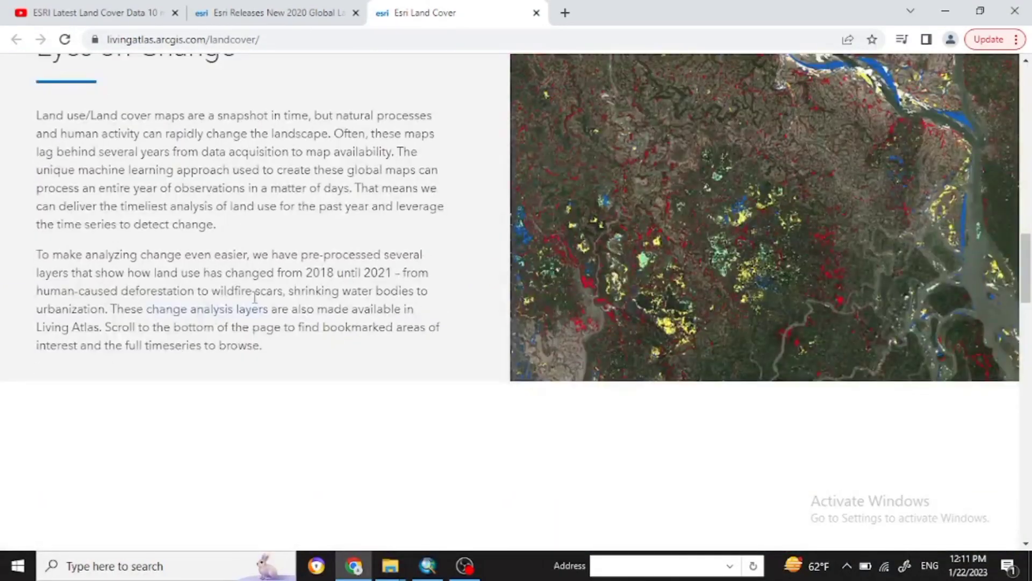
scroll(587, 323, down, 1)
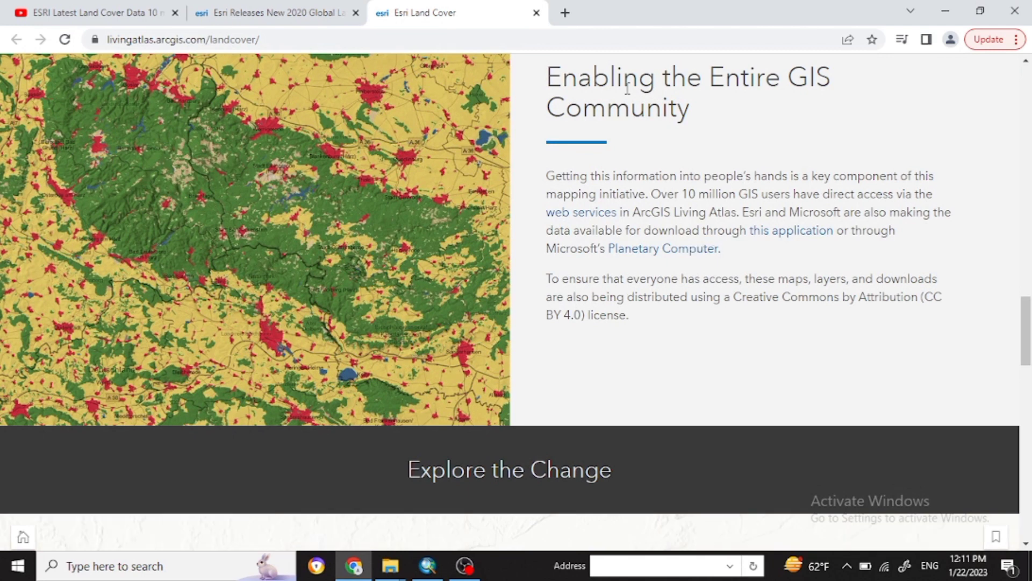
- Open the timeseries downloader through the "this application" link in the GIS community section and dismiss its introduction
click(631, 212)
shift+click(748, 255)
drag(748, 255, 726, 260)
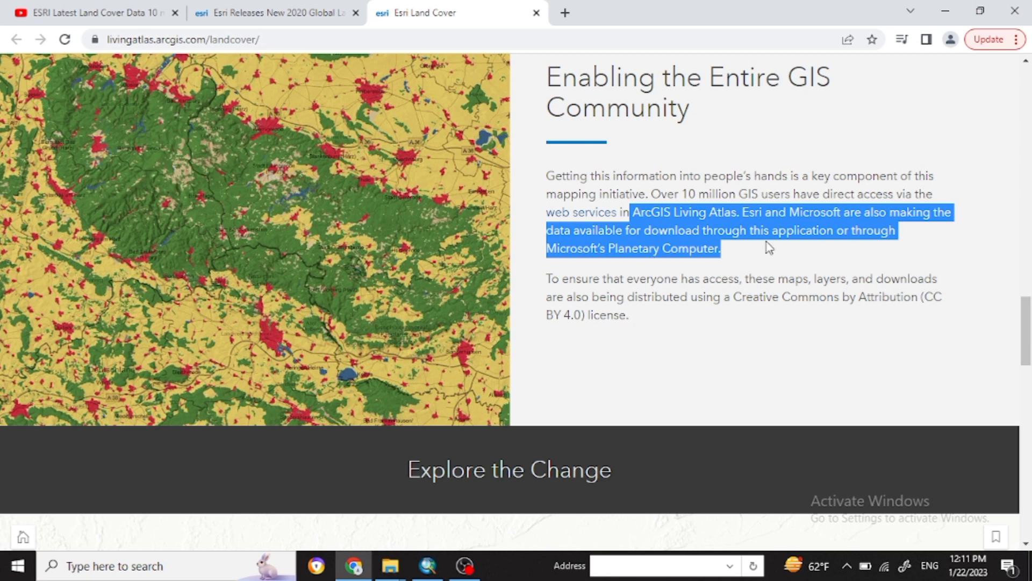
click(767, 438)
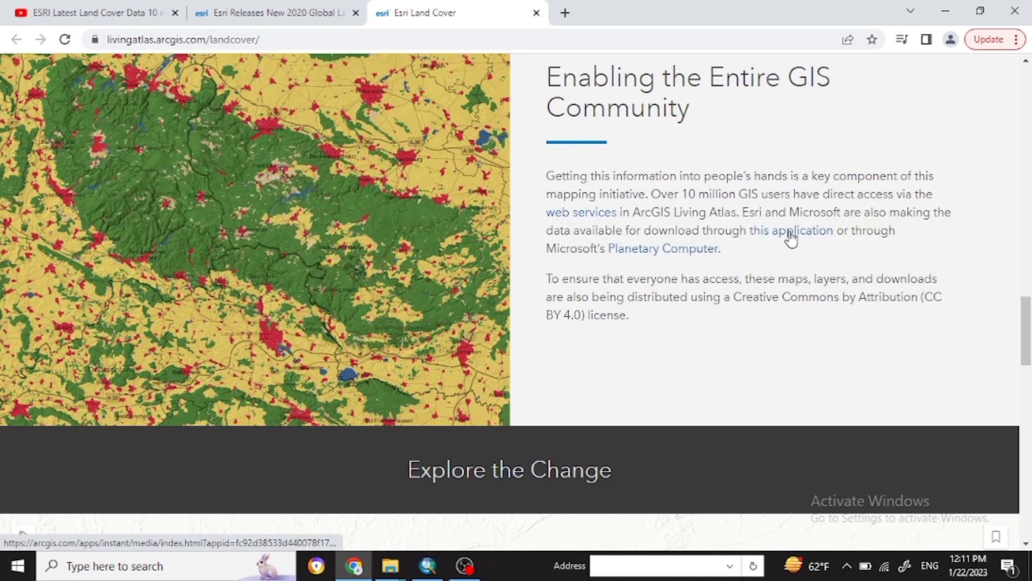
click(790, 233)
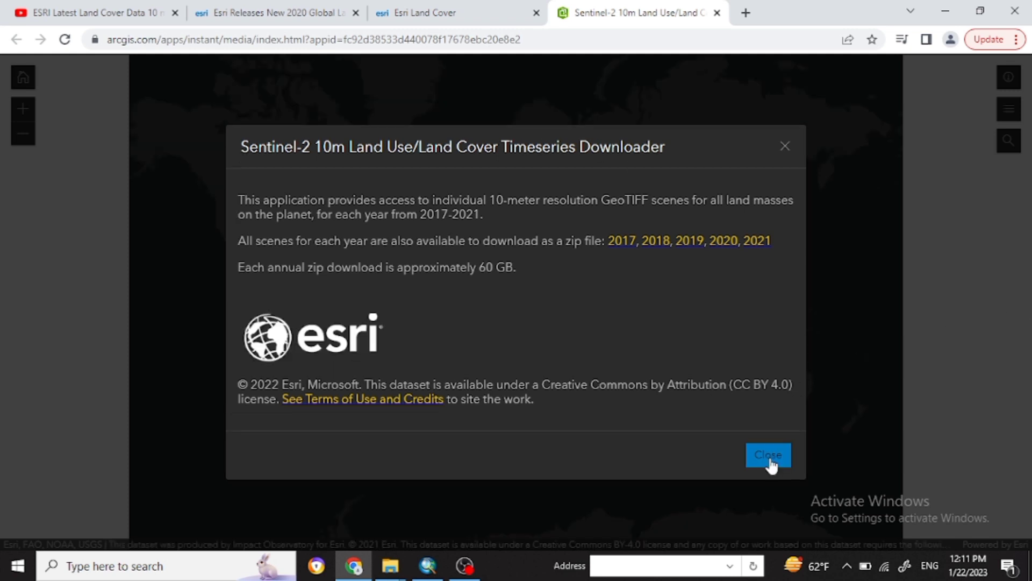
click(769, 458)
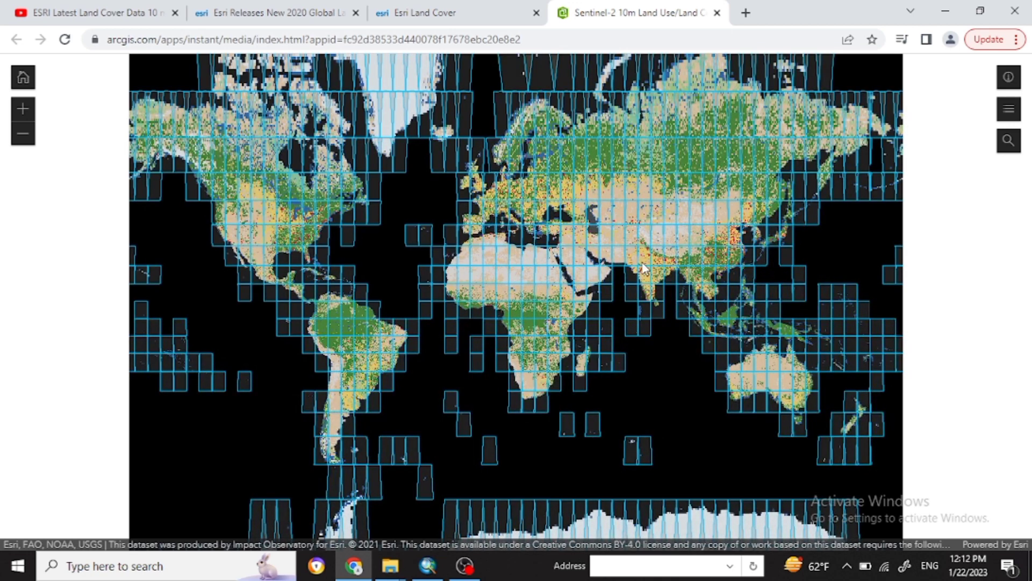
- Check the scene download options of the map tiles around northern India and the plateau north of Nepal
scroll(707, 297, up, 1)
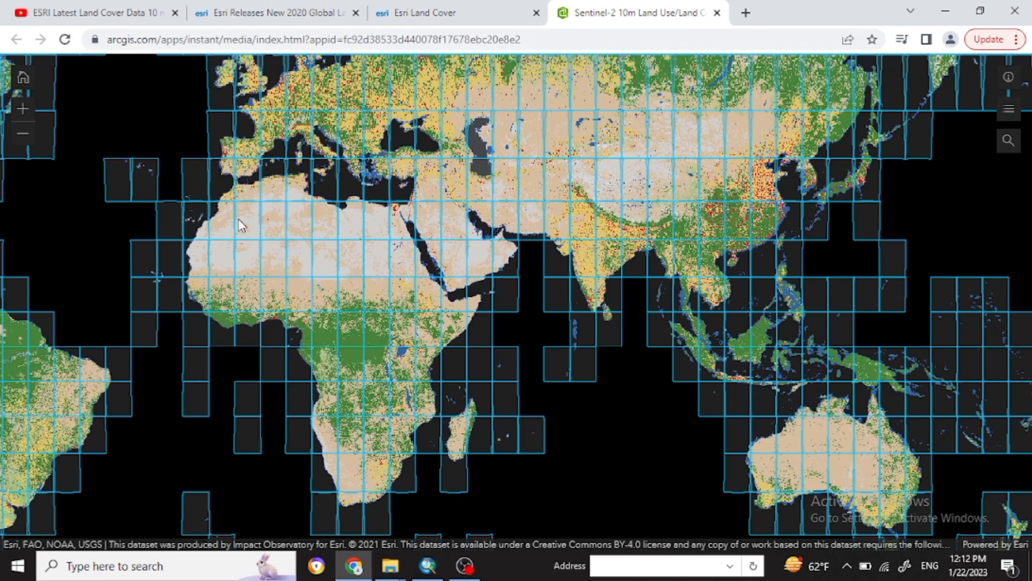
click(22, 109)
click(22, 111)
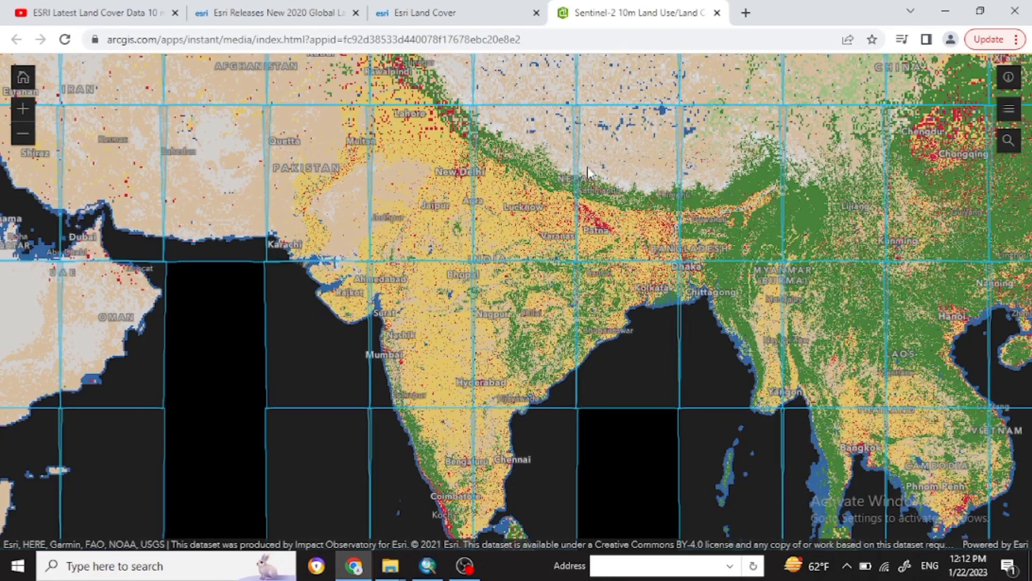
click(516, 186)
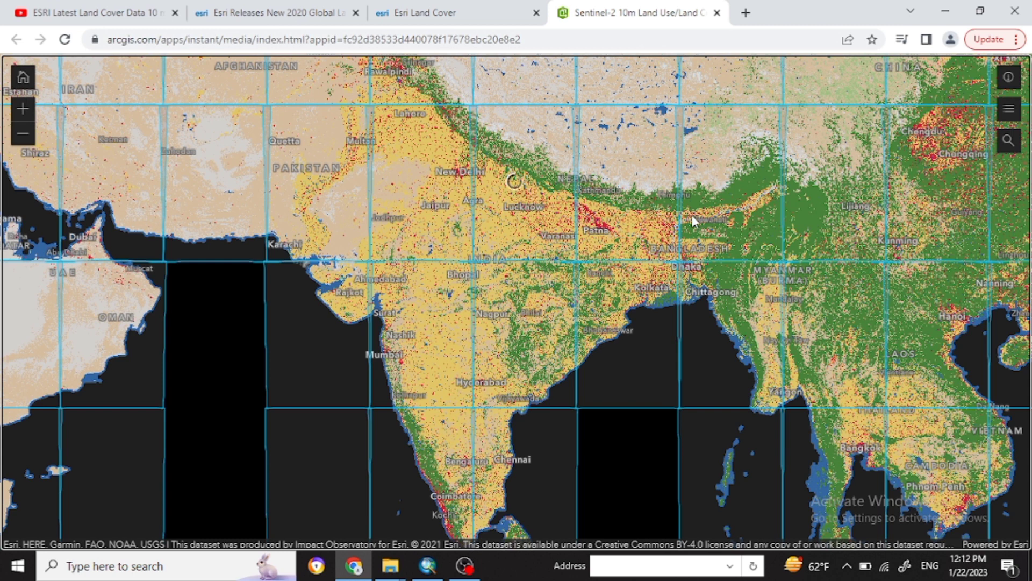
click(649, 171)
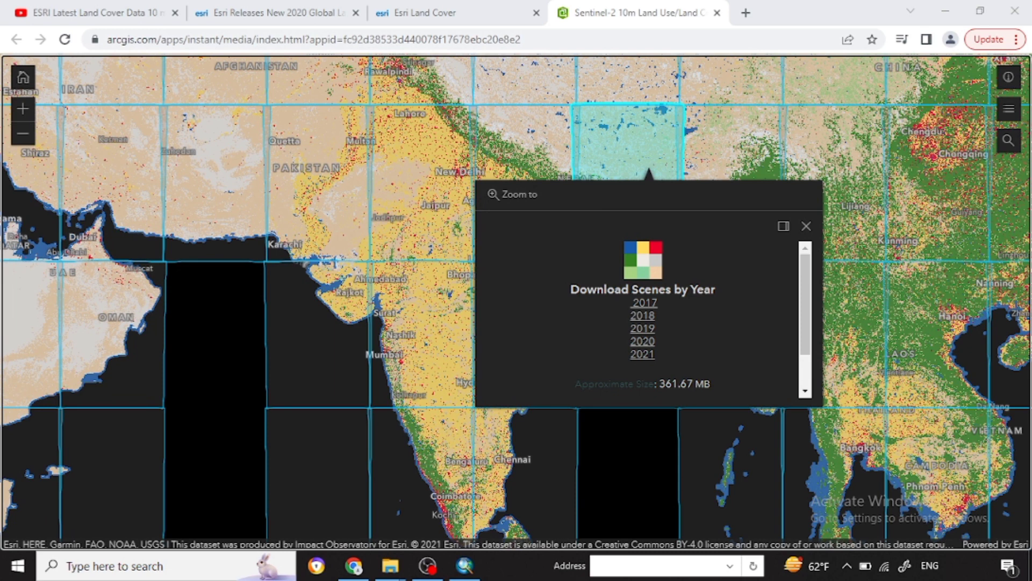
key(Escape)
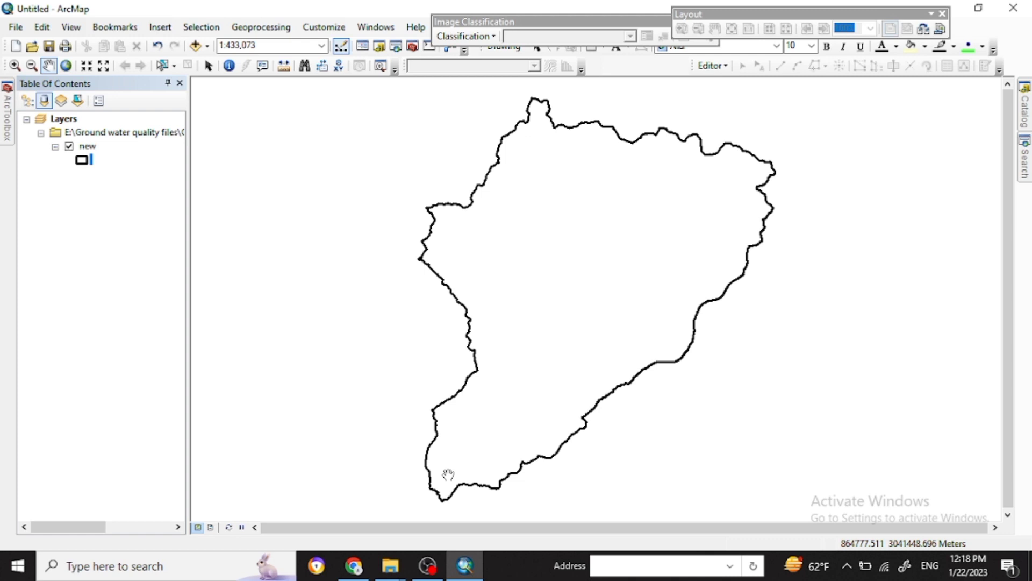
- Switch back to Chrome, open the download options of the tile just east of New Delhi, and choose the 2017 scene
click(354, 566)
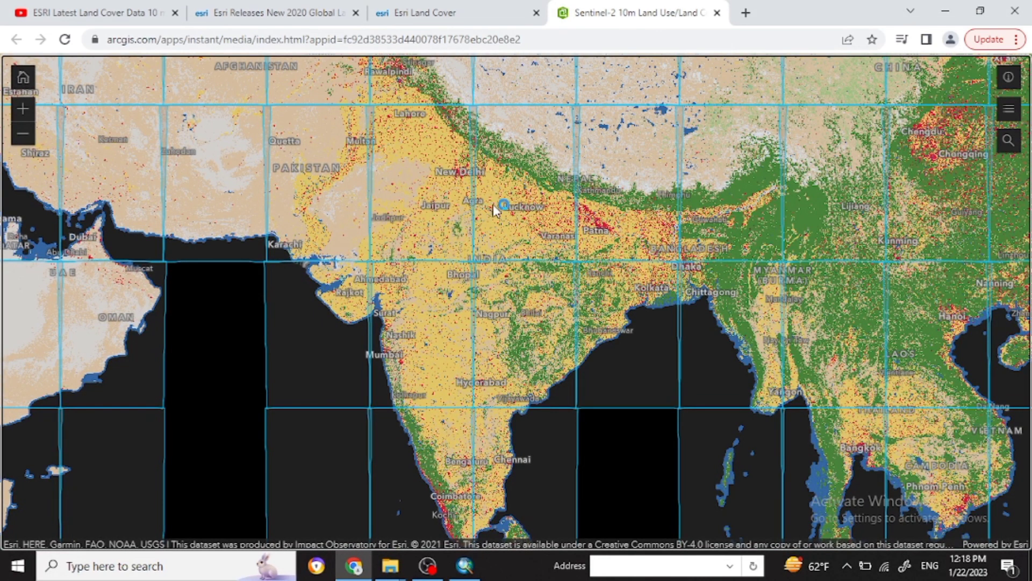
click(521, 183)
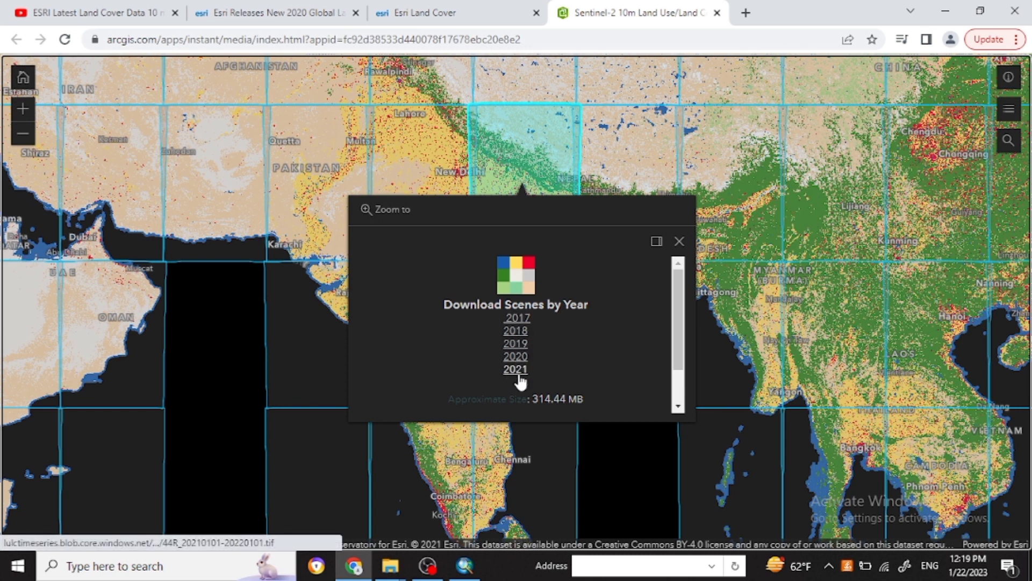
drag(676, 328, 680, 417)
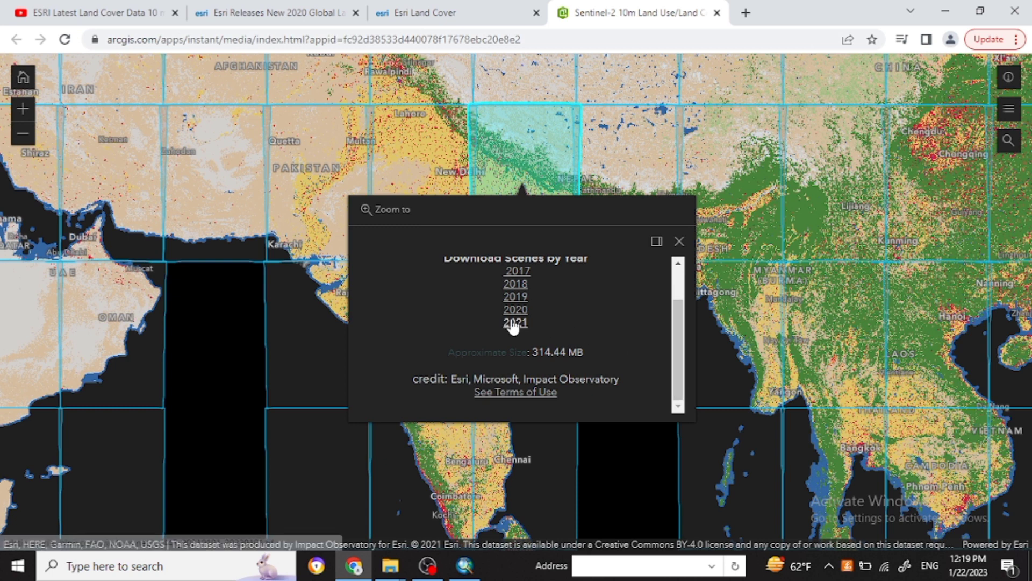
click(518, 272)
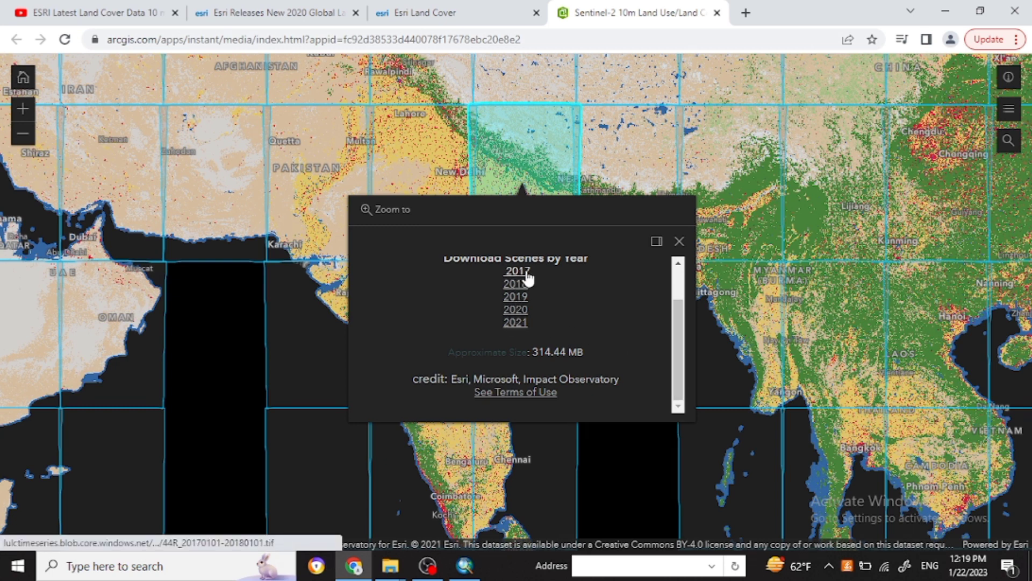
click(636, 159)
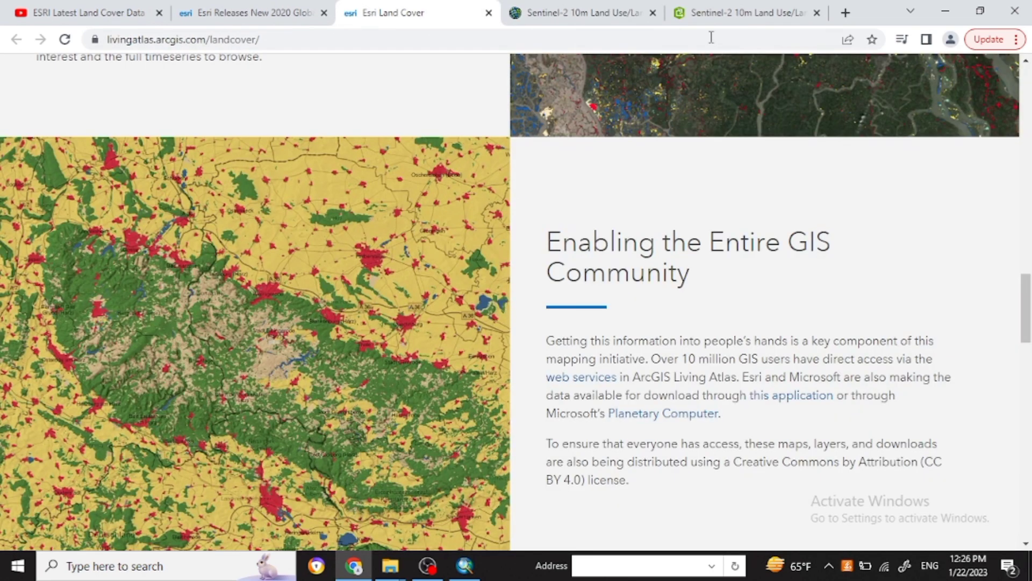
- Check the Esri 2020 Land Cover V2 class legend in the Sentinel-2 map app, collapsing and reopening its panel
click(770, 8)
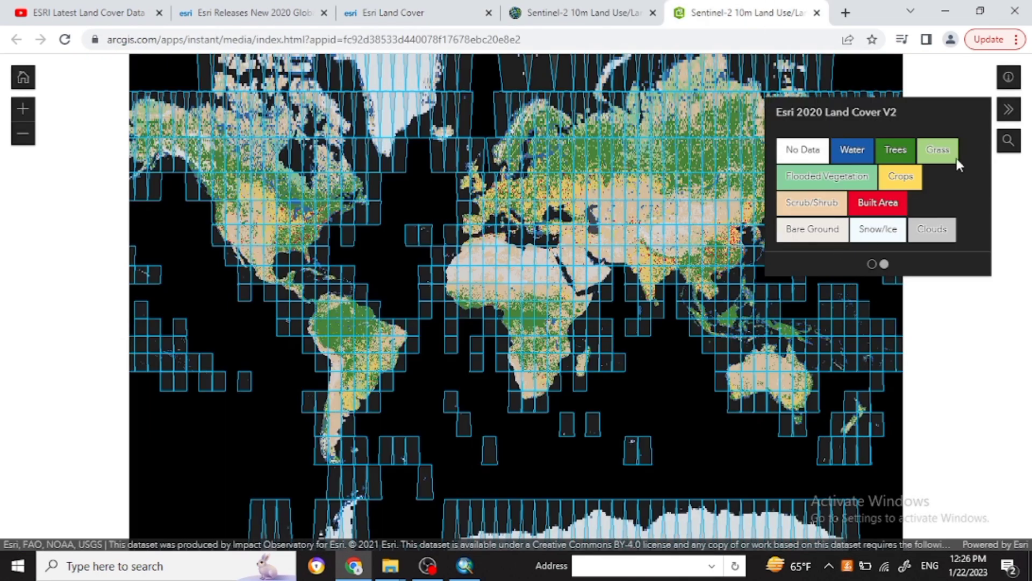
click(1008, 110)
click(1009, 110)
- Open the "web services" link in the GIS community section of the Esri Land Cover page and go to the Sentinel-2 time series item page
click(403, 12)
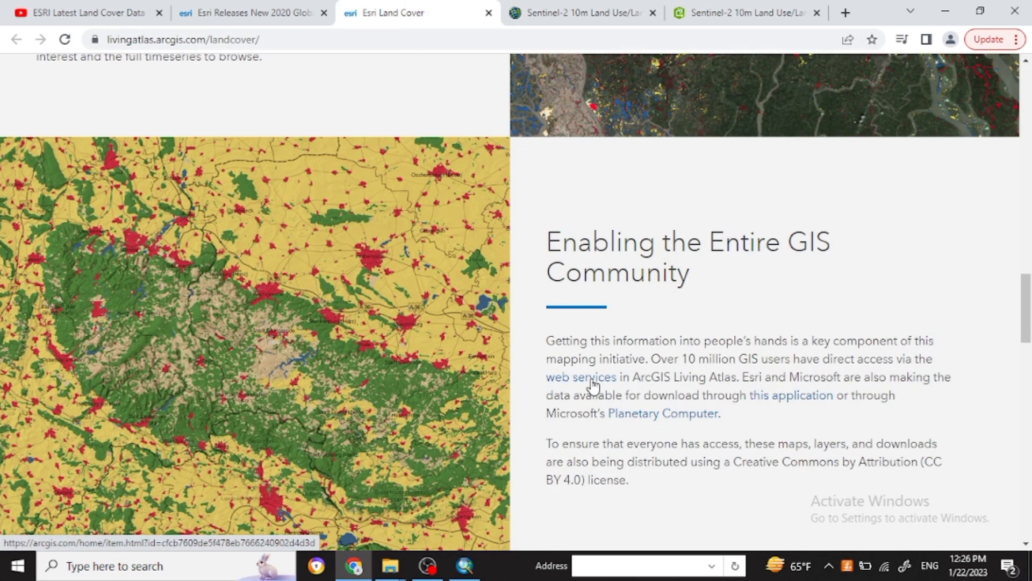
click(593, 379)
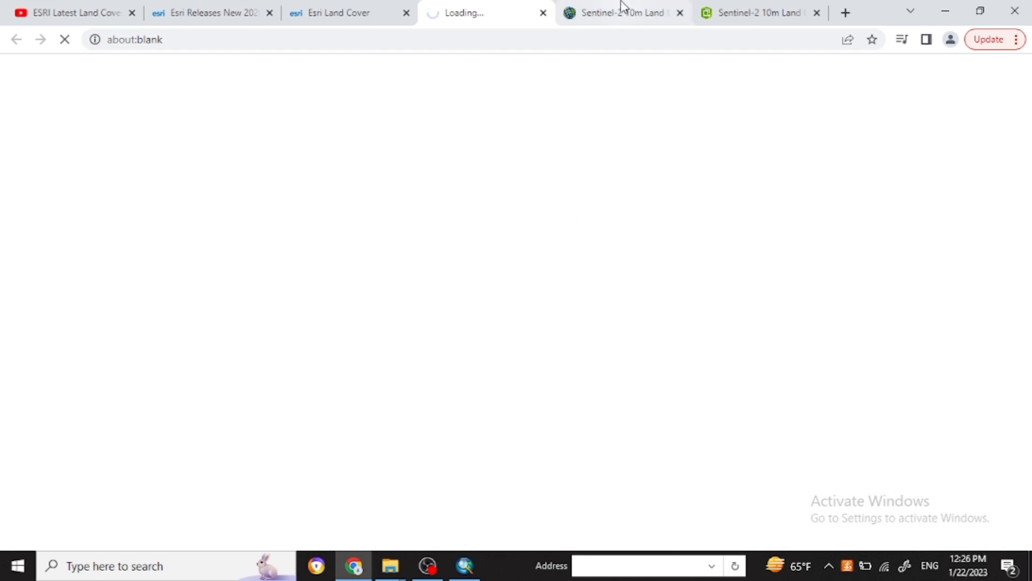
click(642, 9)
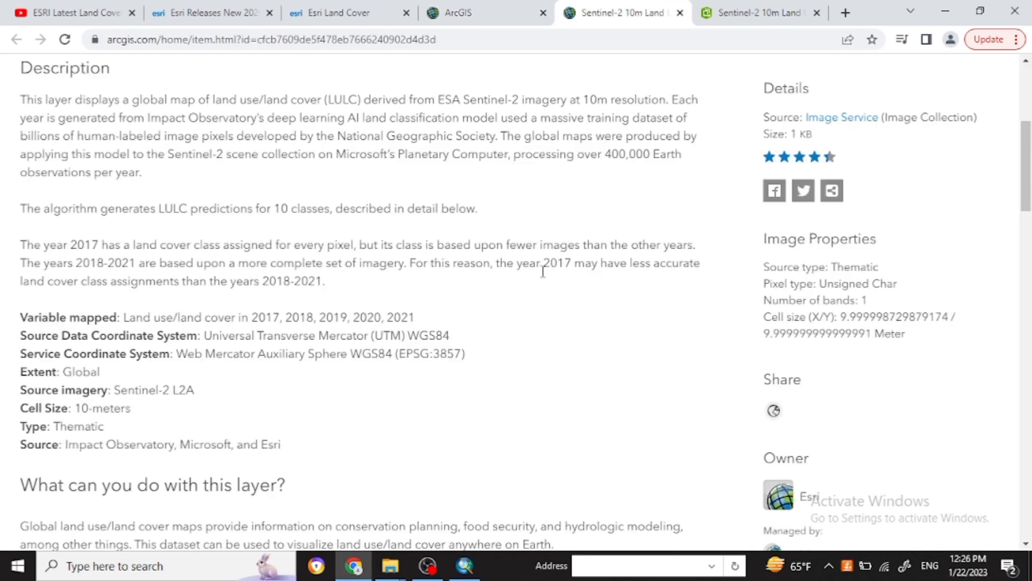
- Read the layer description, highlighting the Sentinel-2 10m imagery resolution and the mapped years 2017 to 2021
scroll(458, 387, up, 5)
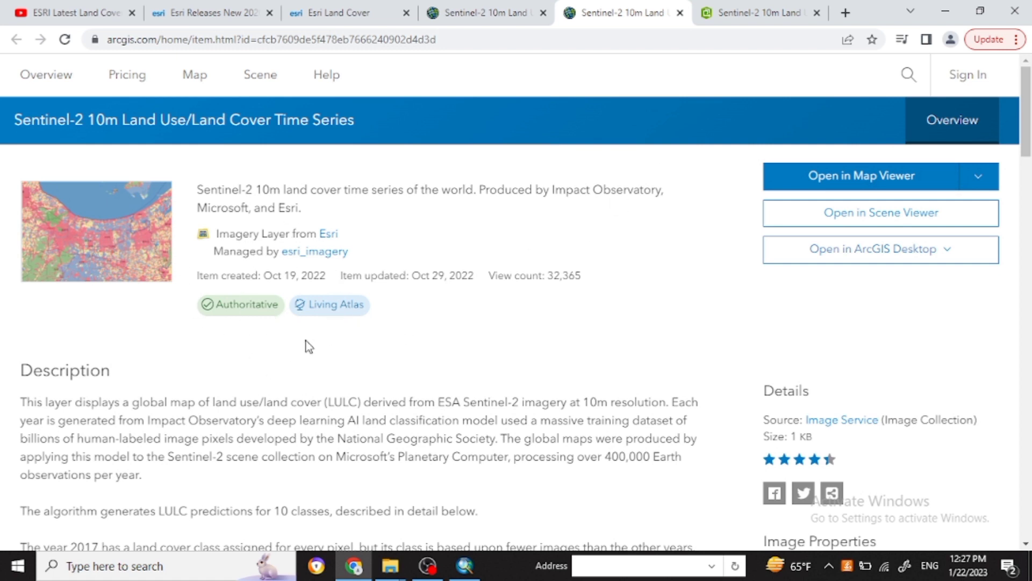
scroll(275, 368, down, 2)
scroll(494, 432, down, 3)
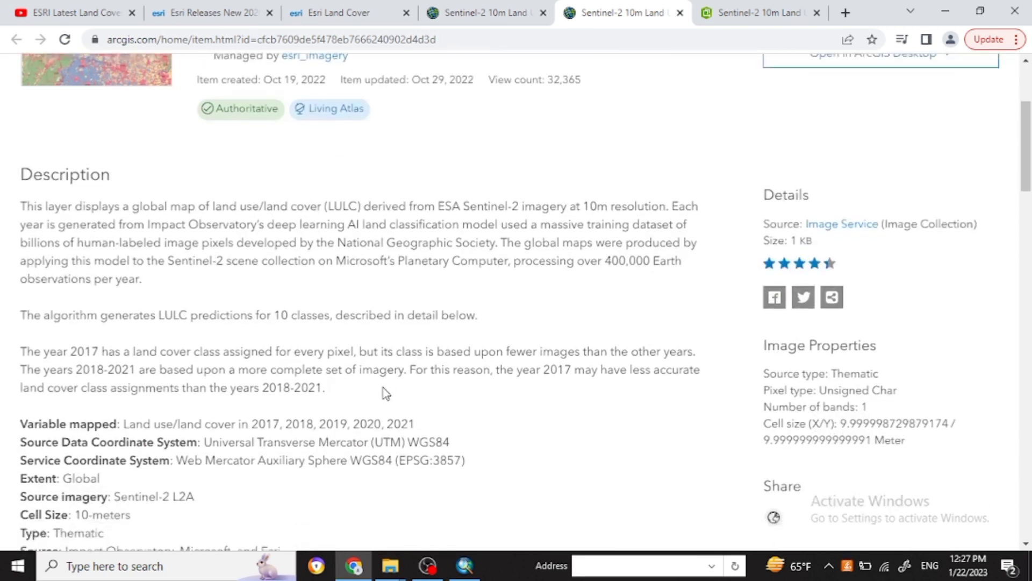
drag(482, 172, 648, 176)
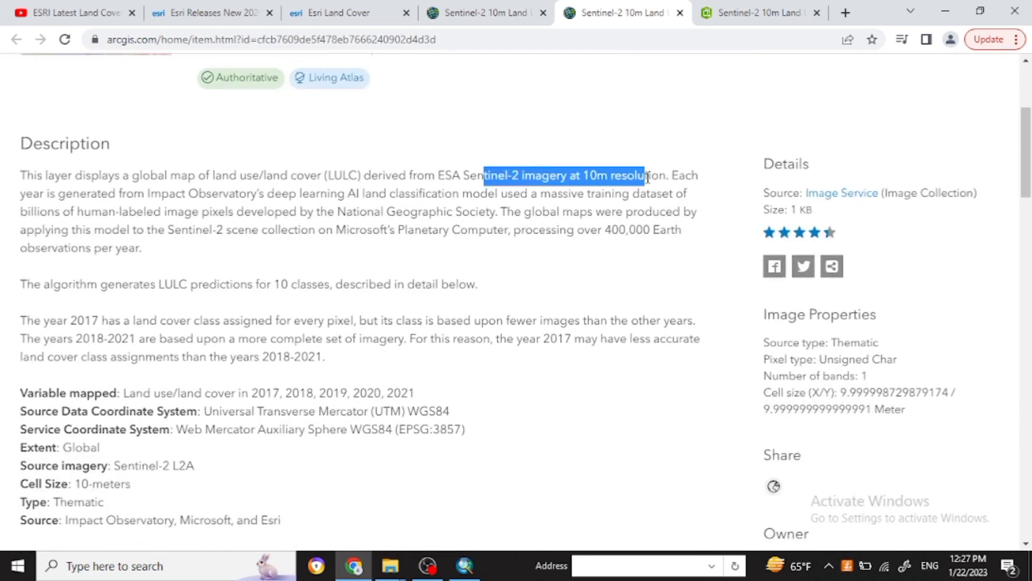
scroll(198, 271, down, 2)
scroll(165, 309, down, 2)
drag(249, 241, 424, 243)
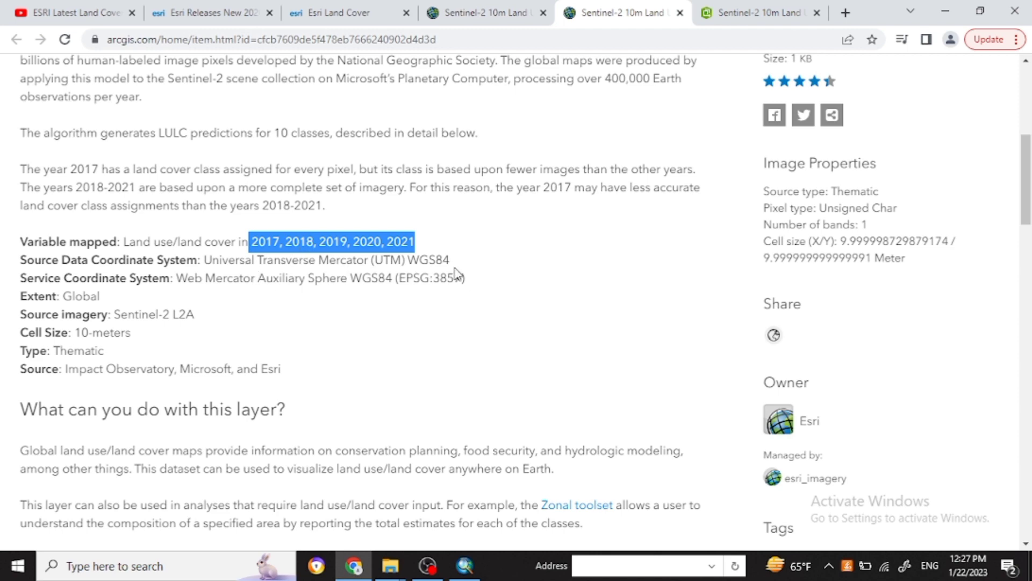
- Read the land cover processing notes and class definitions down to the Layers section, and return to the description
scroll(385, 307, down, 4)
scroll(322, 311, down, 3)
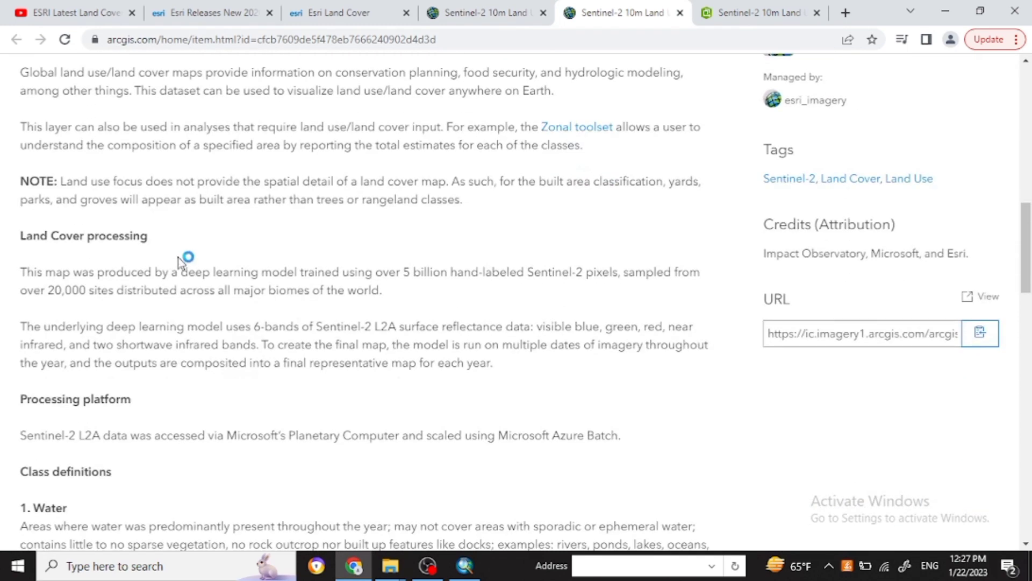
scroll(85, 274, down, 1)
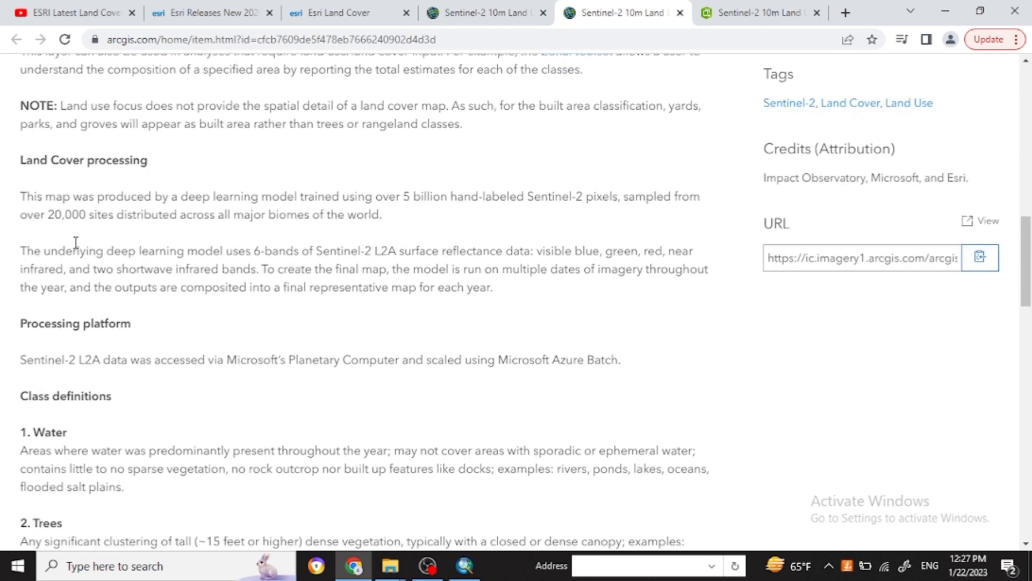
scroll(134, 349, down, 1)
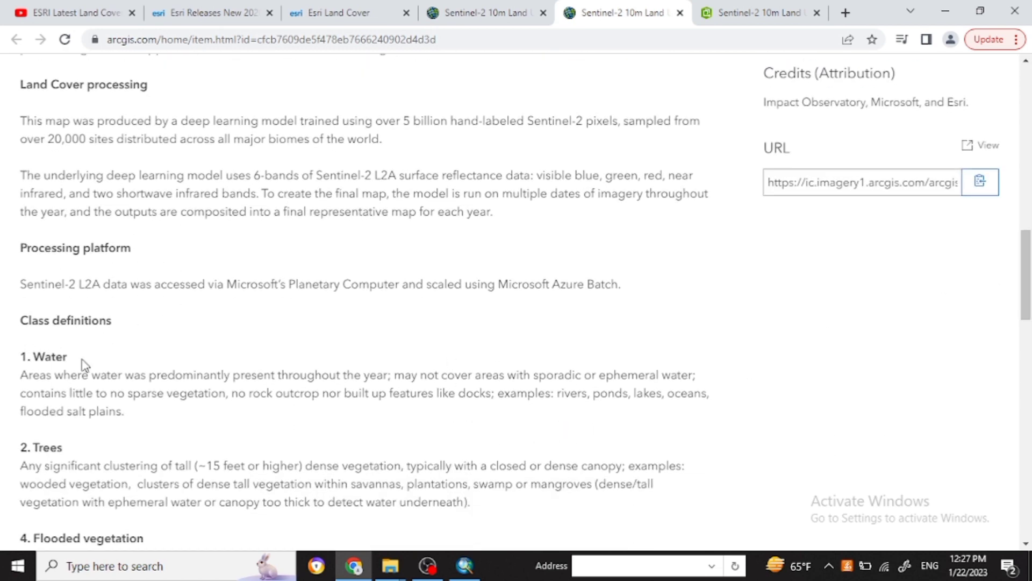
scroll(70, 322, down, 3)
scroll(35, 348, down, 4)
scroll(78, 143, up, 1)
scroll(108, 252, down, 2)
scroll(92, 317, down, 3)
scroll(92, 329, down, 4)
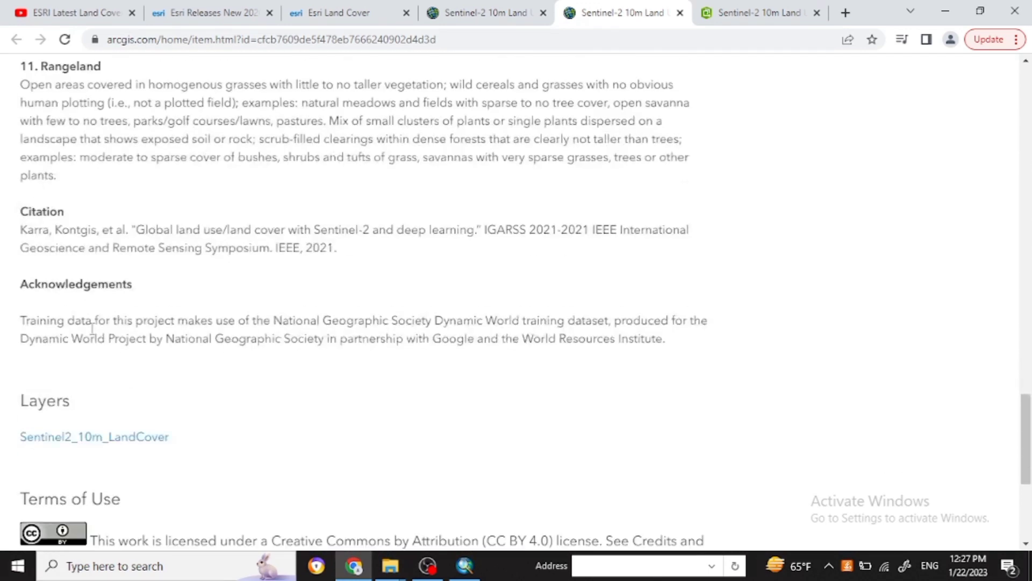
scroll(477, 269, up, 20)
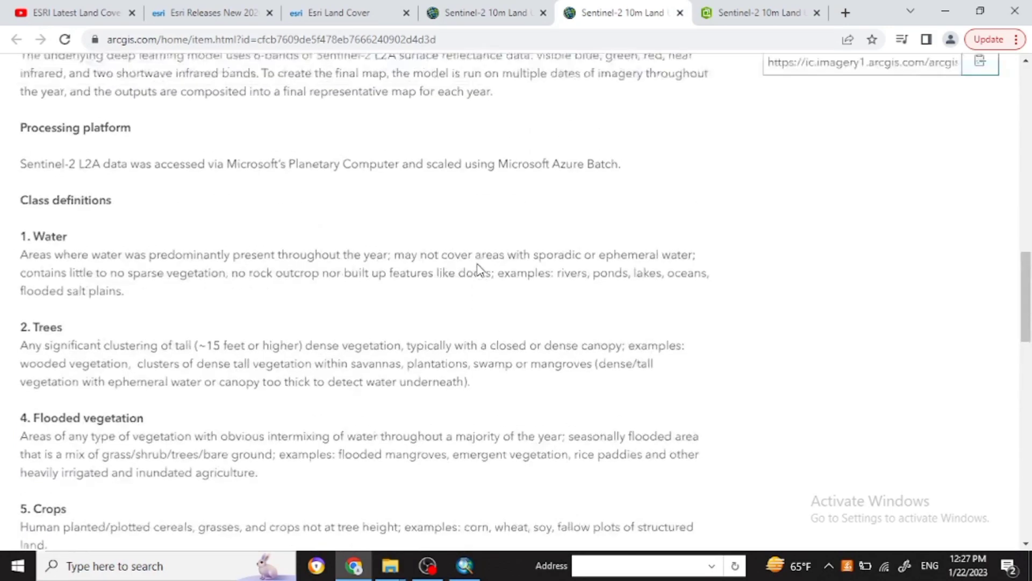
scroll(477, 270, up, 7)
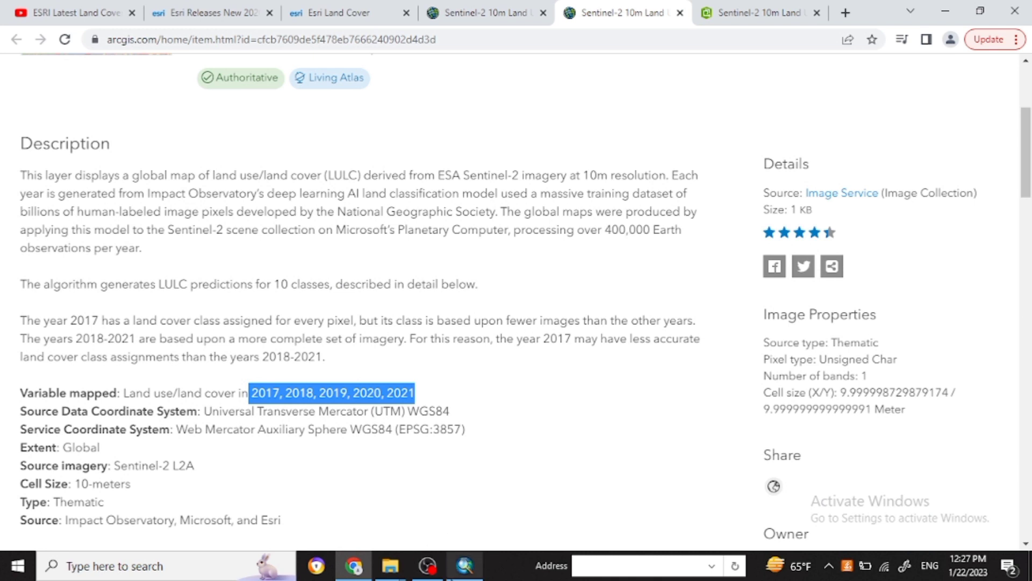
- Switch to ArcMap and add 45R_20200101-20210101.tif from the Esri data folder to the map
key(alt+Tab)
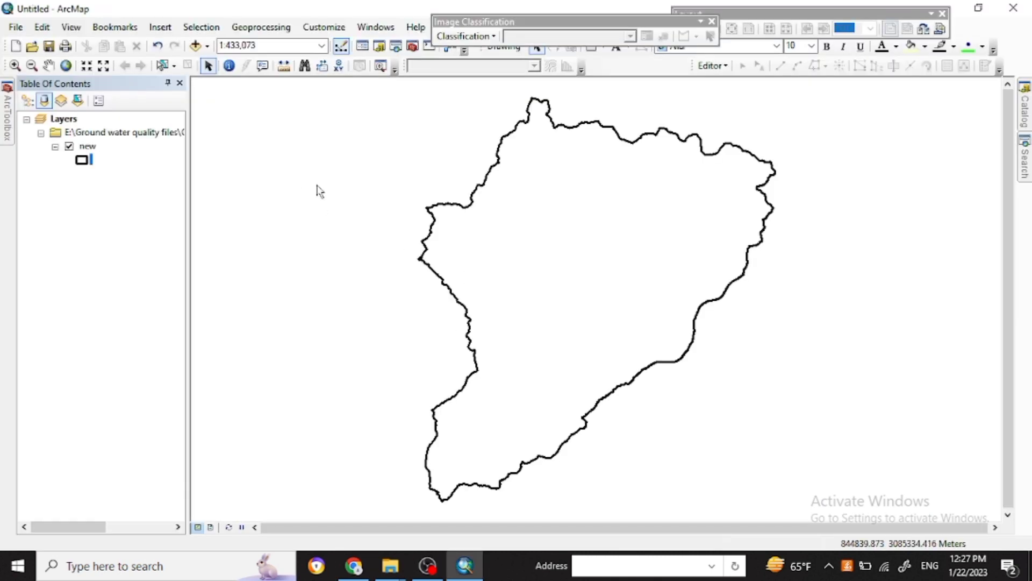
click(207, 46)
click(236, 60)
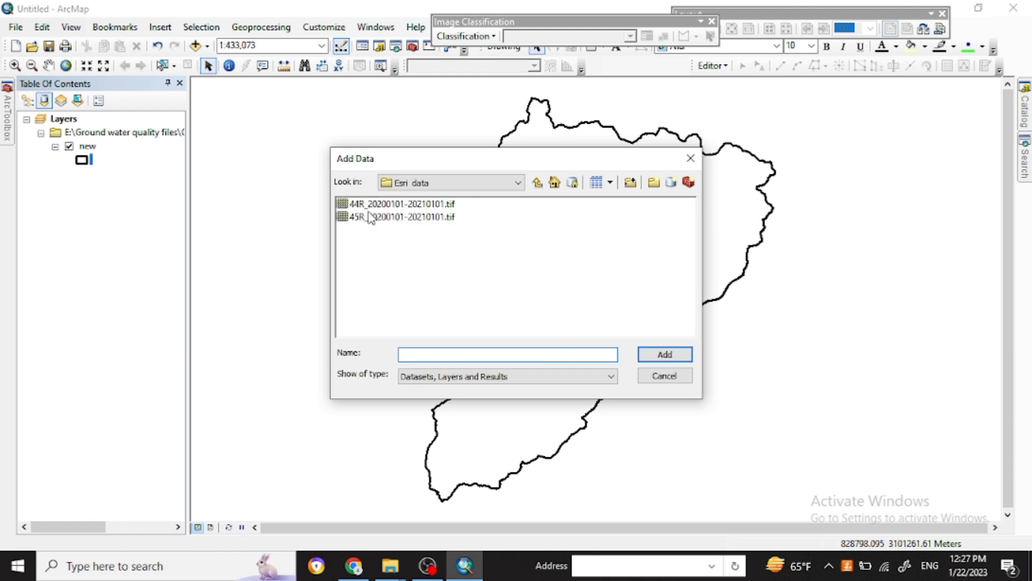
click(381, 218)
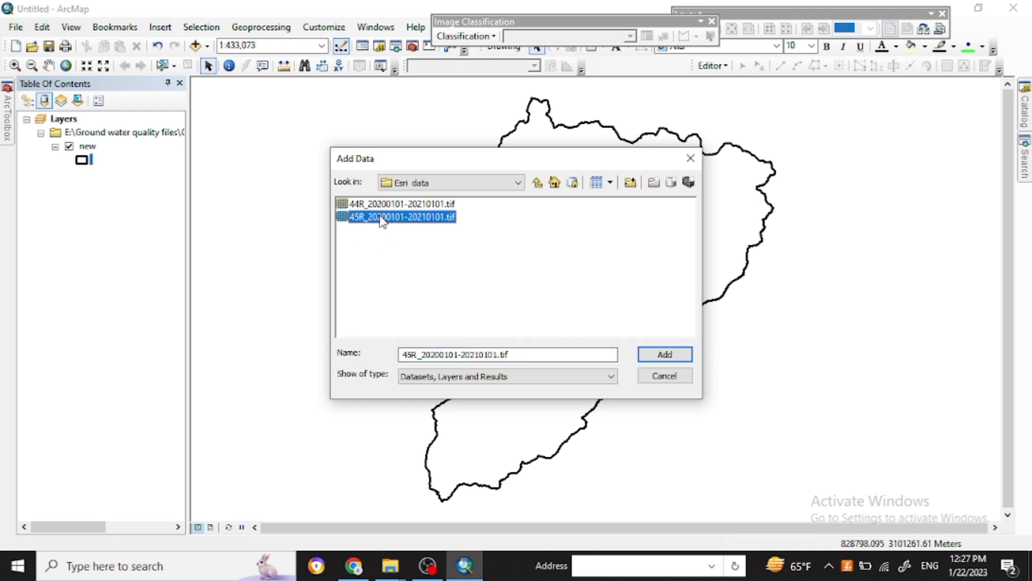
click(677, 356)
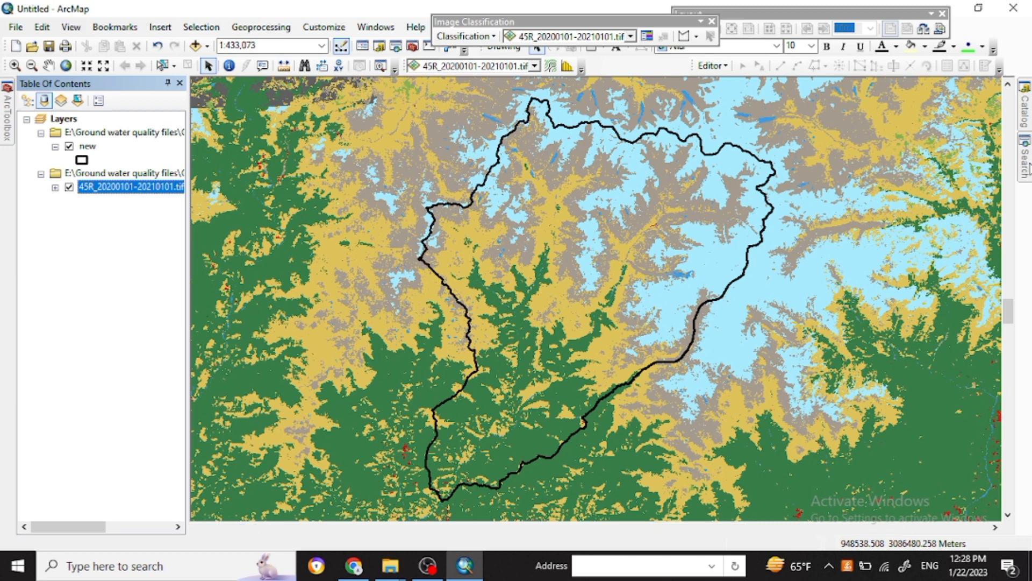
- Search for "extract by mask" and open the Spatial Analyst Extract by Mask tool
mouse_move(1027, 170)
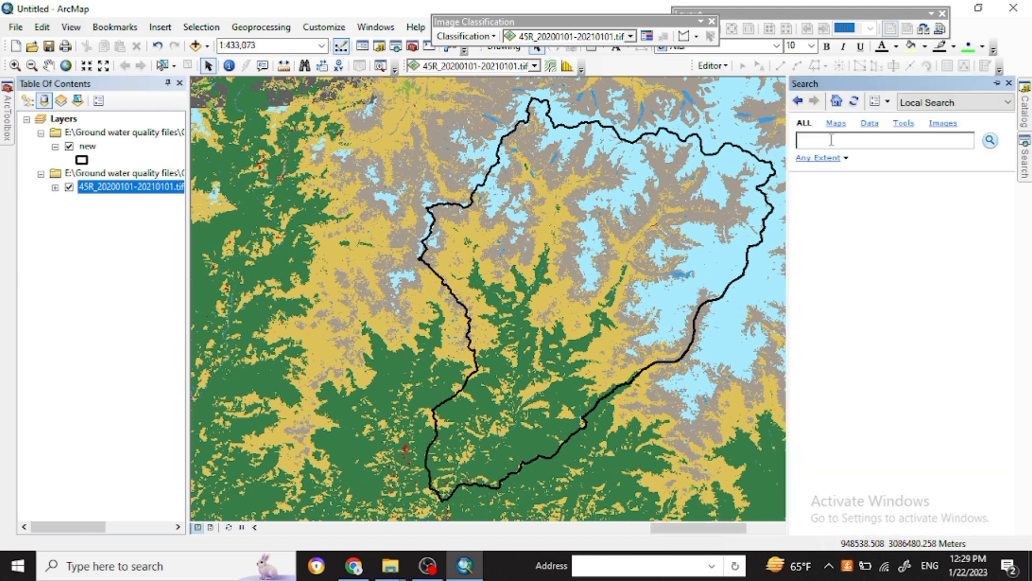
text(extract by)
key(Return)
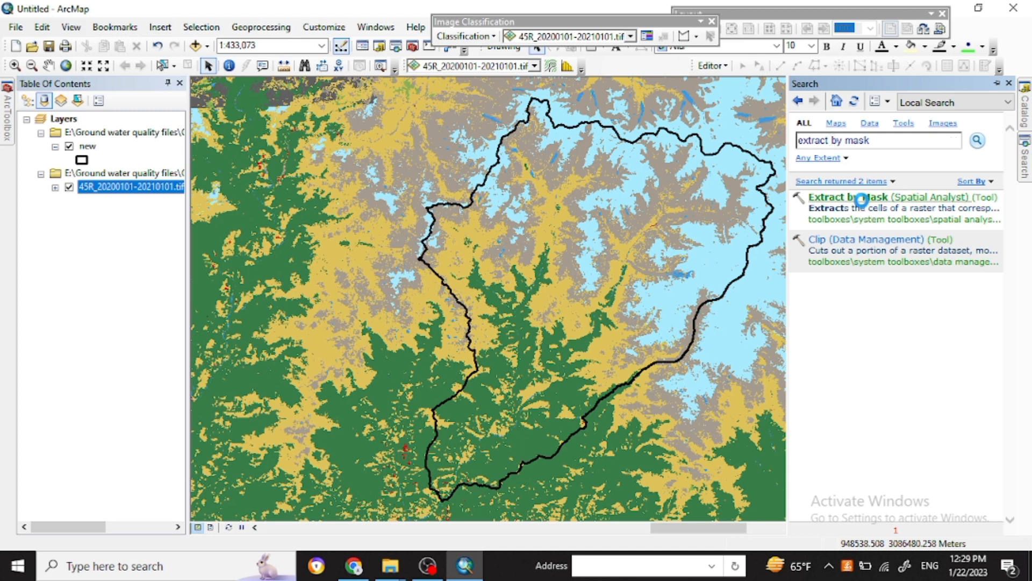
click(859, 198)
- Set the input raster to 45R_20200101-20210101.tif and use the "new" boundary layer as the mask
click(661, 129)
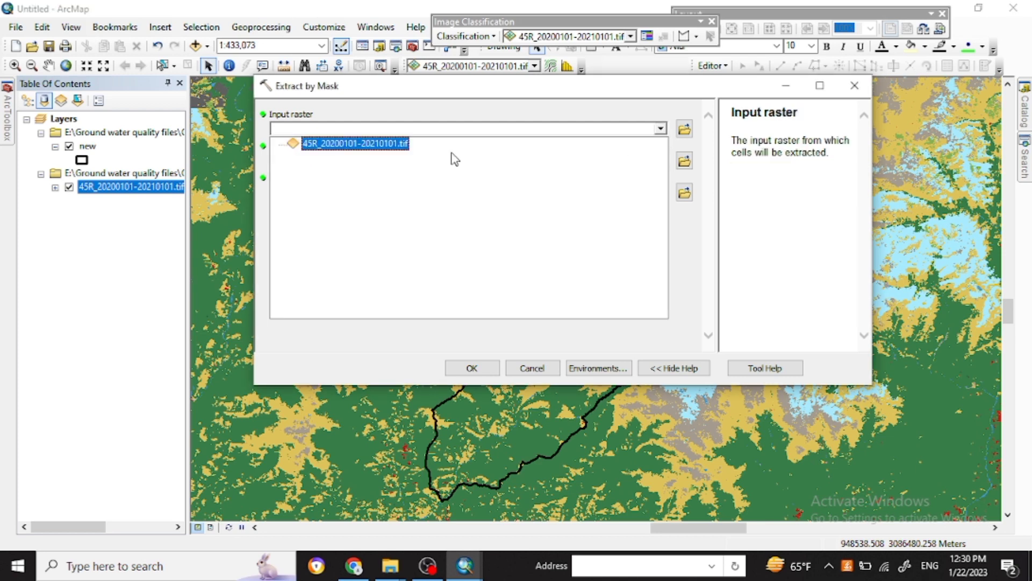
click(367, 144)
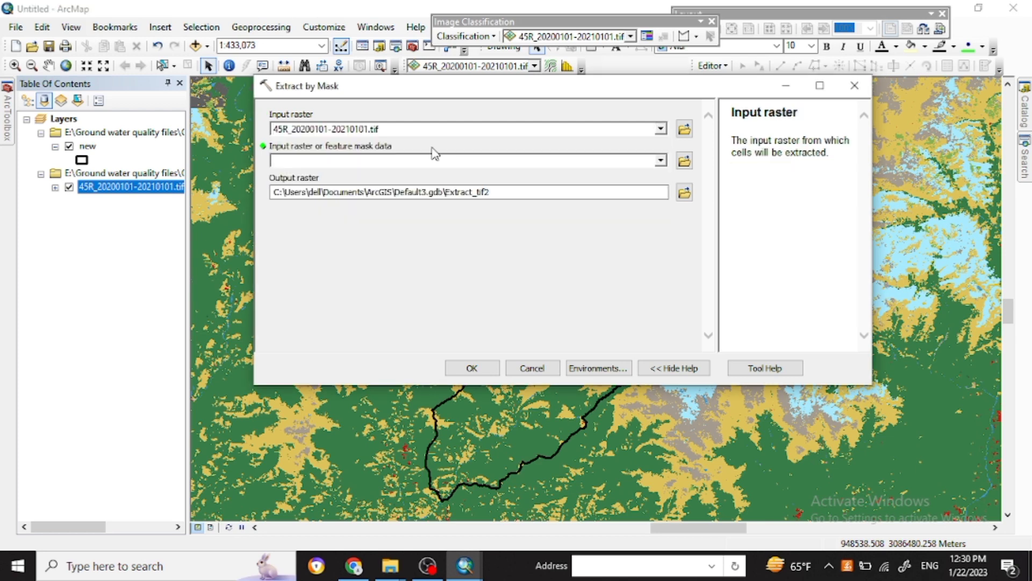
click(661, 160)
click(311, 176)
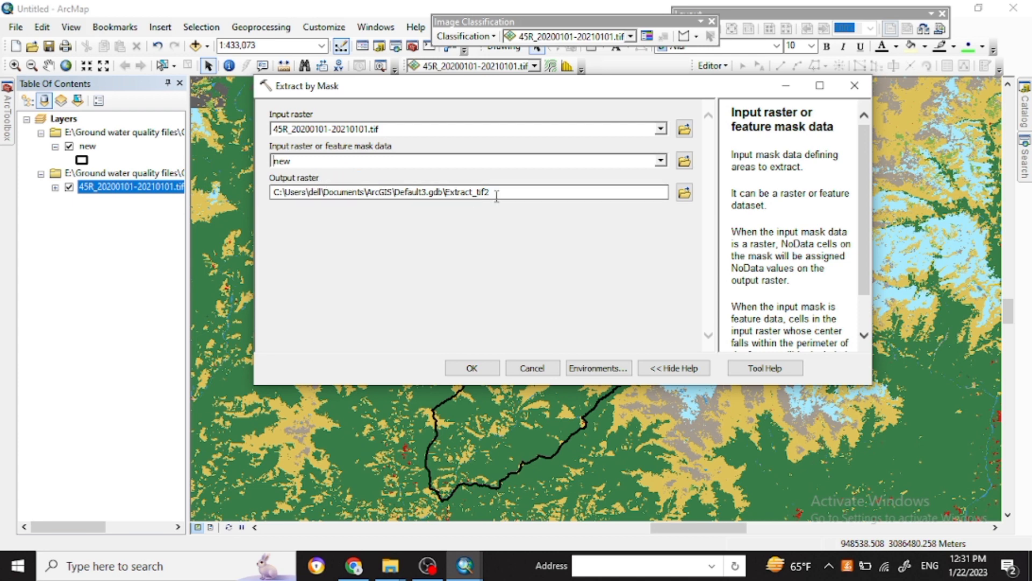
- Save the output raster as taplejungLULC2021.tif in the "work file" folder and run the mask extraction
click(685, 193)
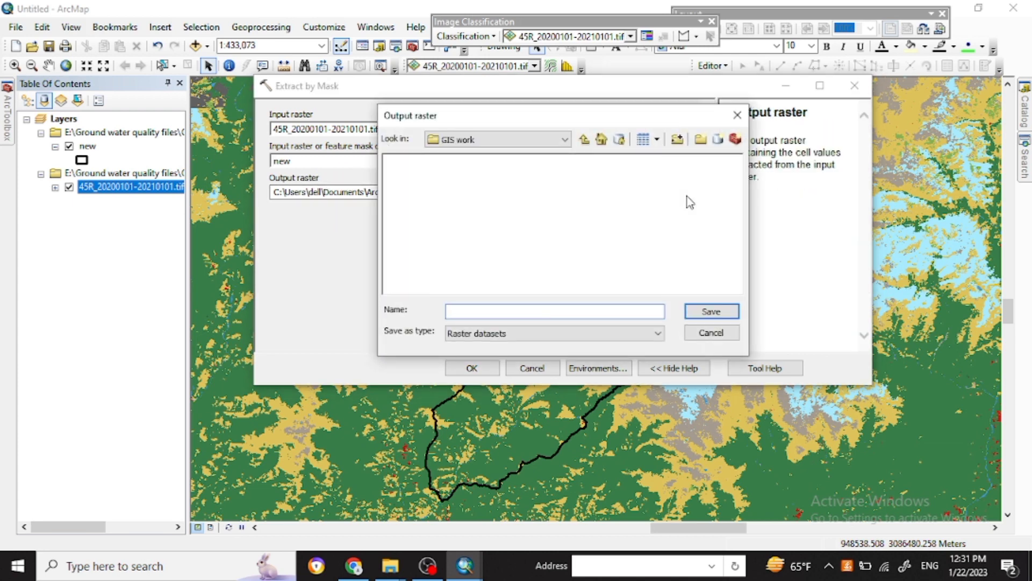
double_click(418, 161)
click(478, 309)
text(taplejungLULC2021.tif)
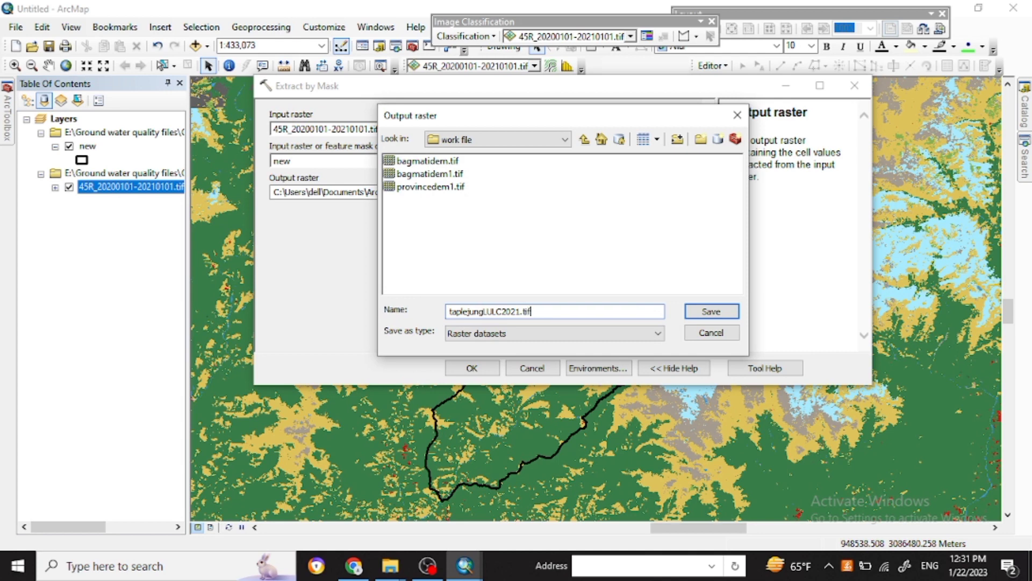
click(711, 312)
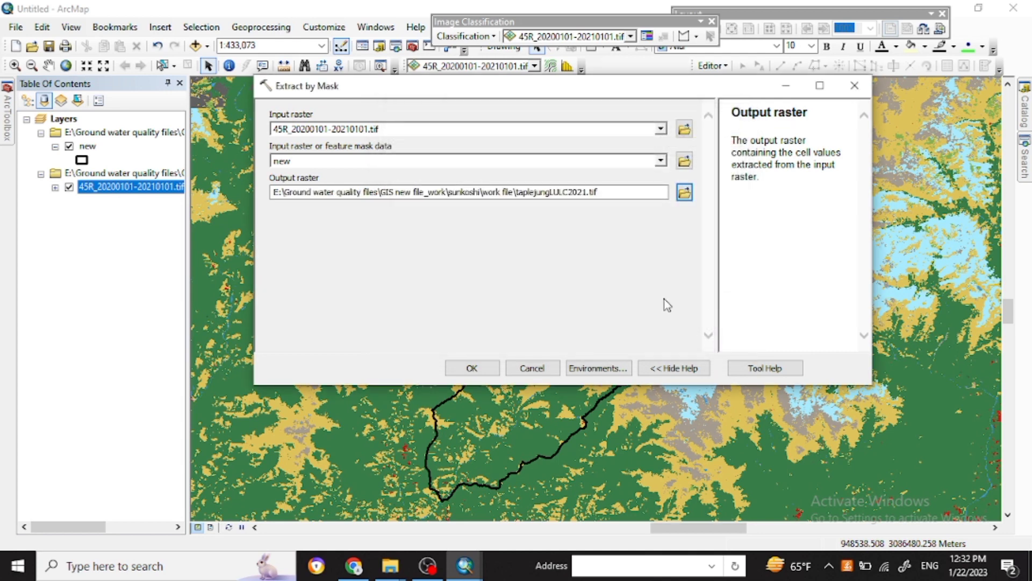
click(472, 368)
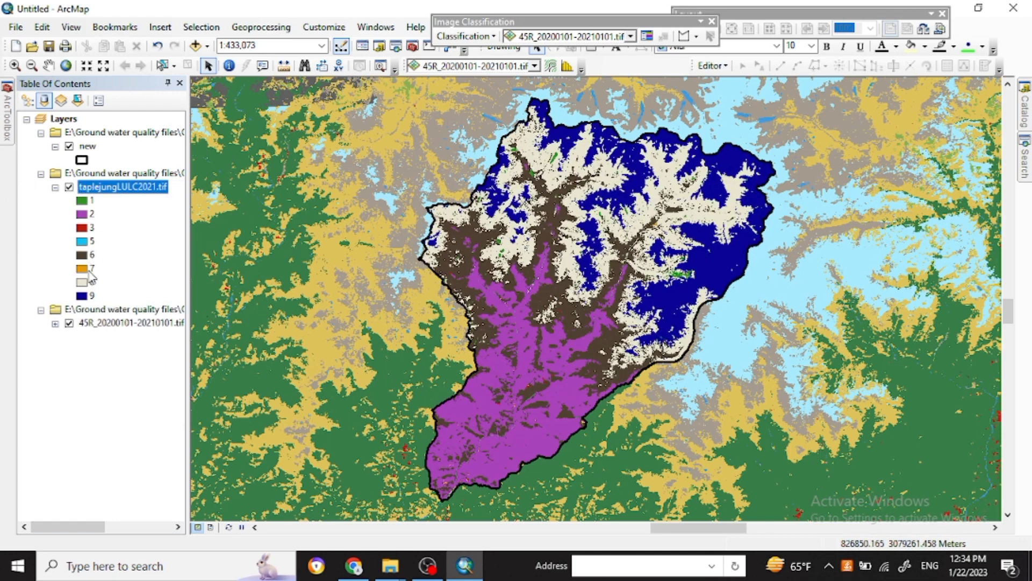
- Hide the original 45R_20200101-20210101.tif layer, keeping the extracted land cover raster displayed
click(92, 323)
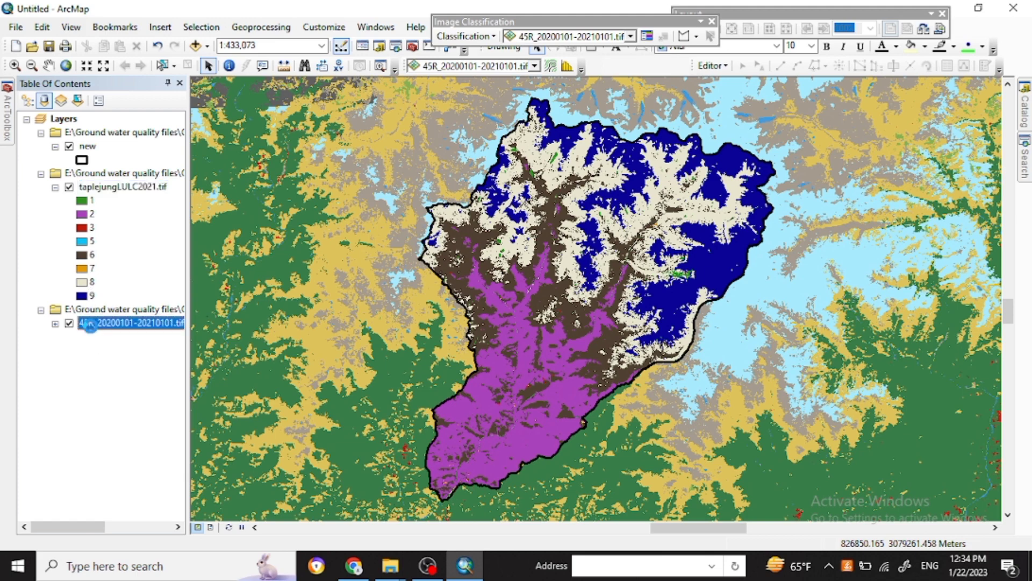
right_click(90, 323)
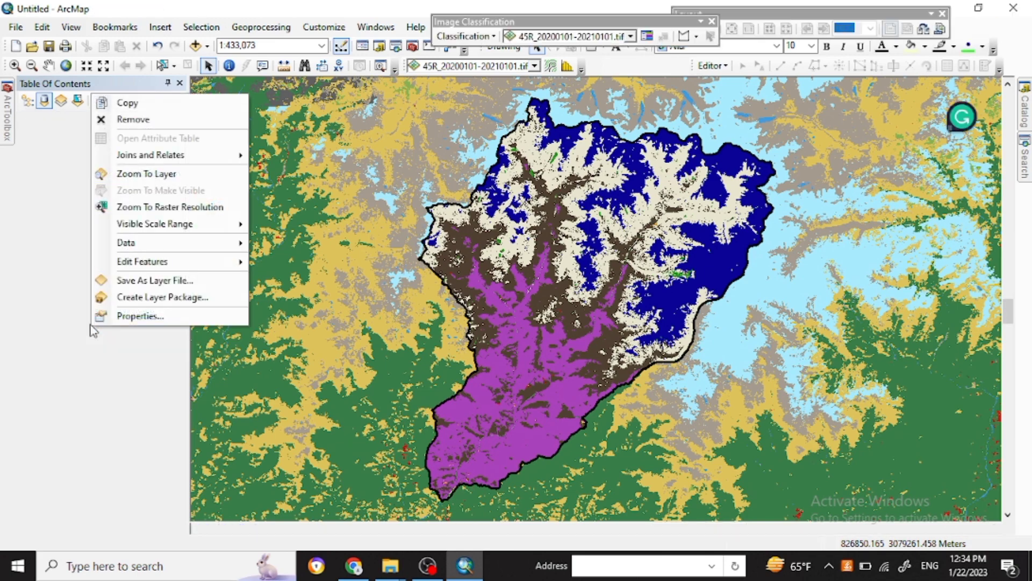
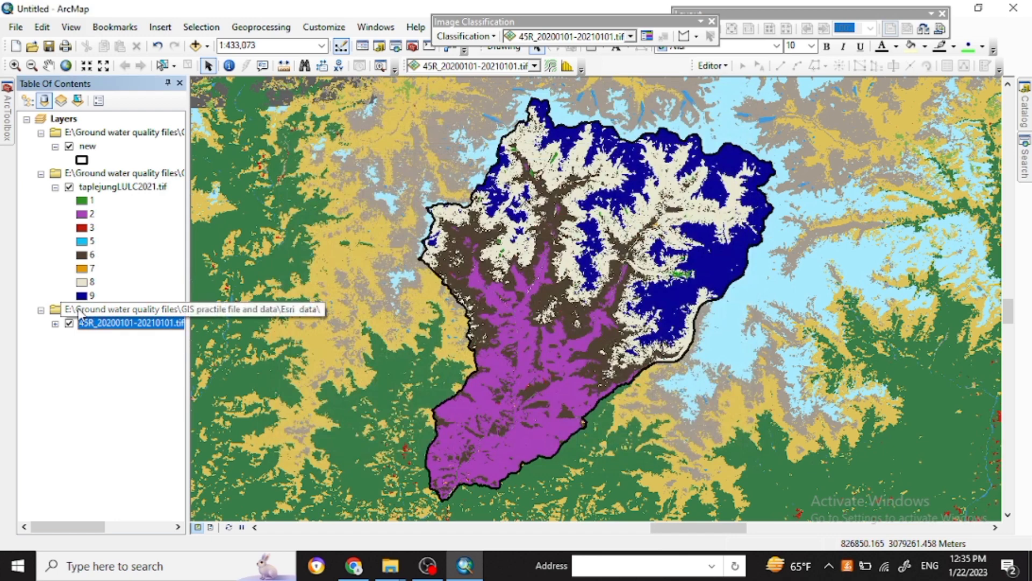
click(69, 323)
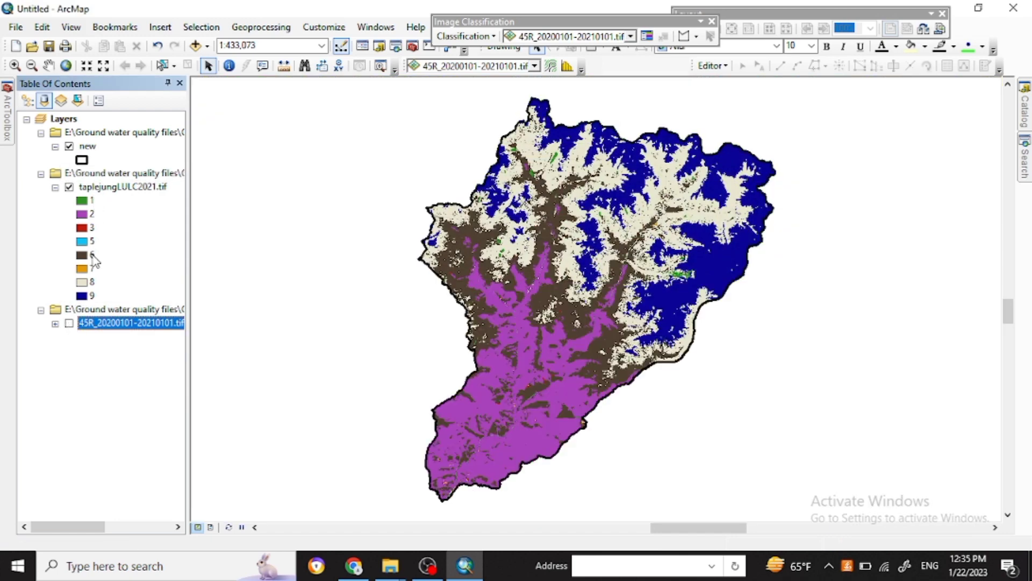
- Switch to Chrome, look up the numbered class definitions on the Sentinel-2 layer page, and return to ArcMap to compare class codes
key(alt+Tab)
scroll(301, 247, up, 6)
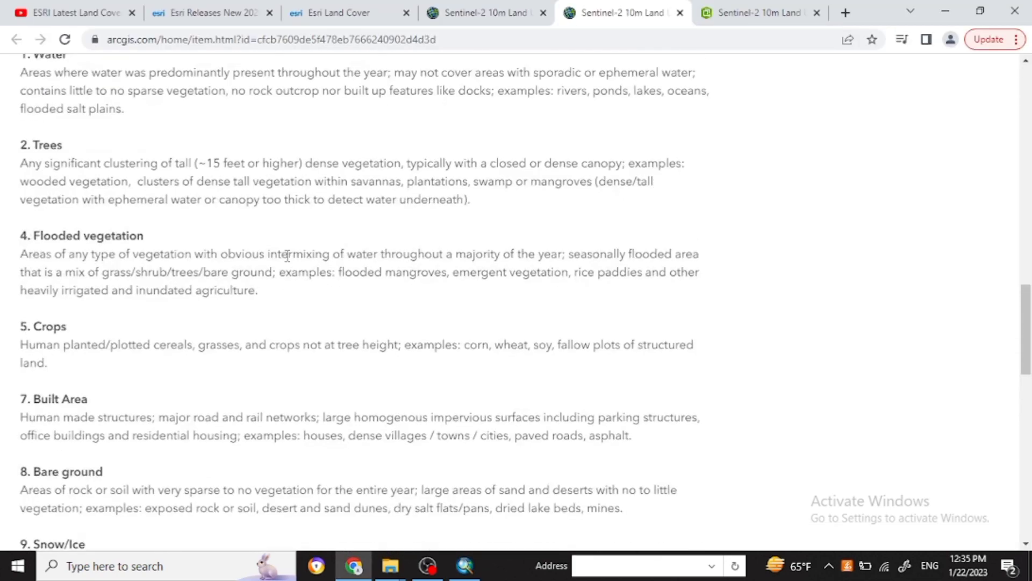
scroll(288, 256, up, 20)
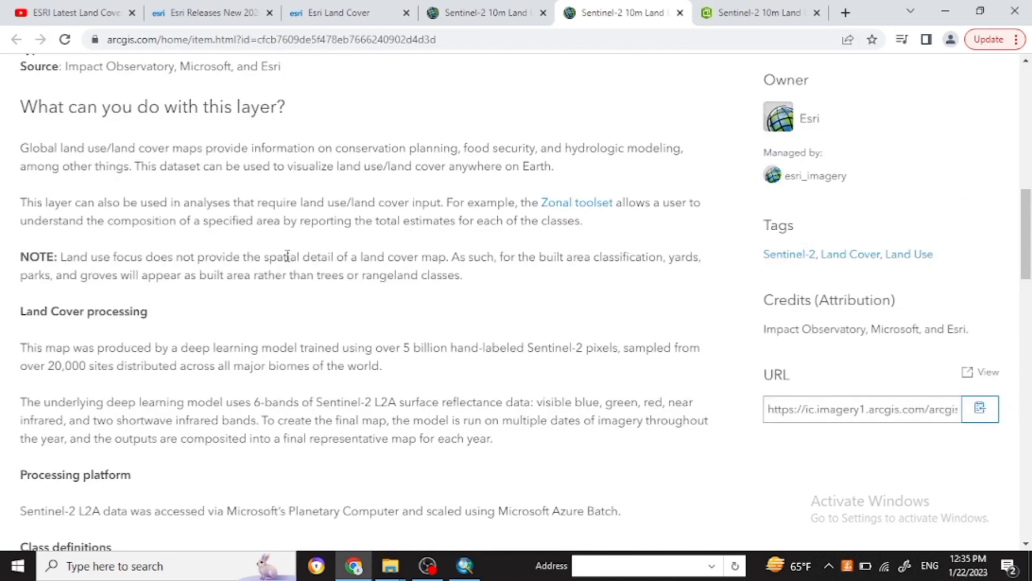
scroll(288, 261, up, 3)
scroll(463, 349, down, 20)
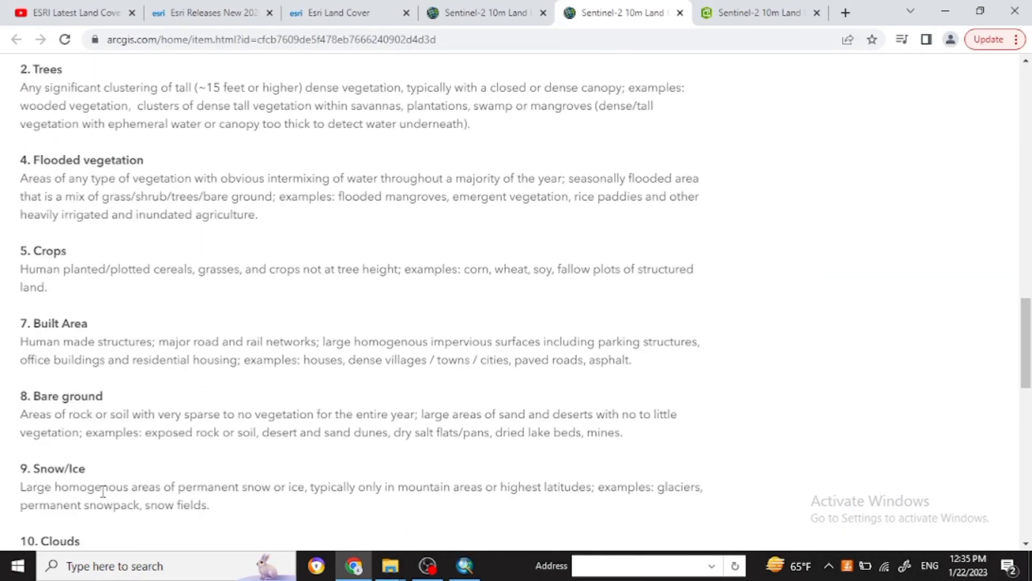
scroll(85, 464, up, 12)
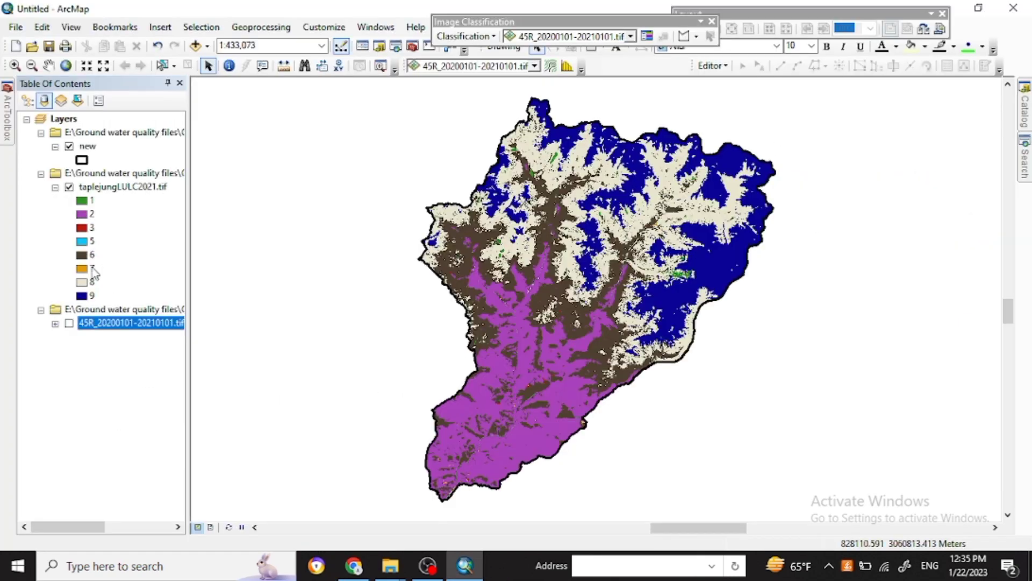
- Open the symbology settings of the taplejungLULC2021.tif layer
key(alt+Tab)
click(92, 201)
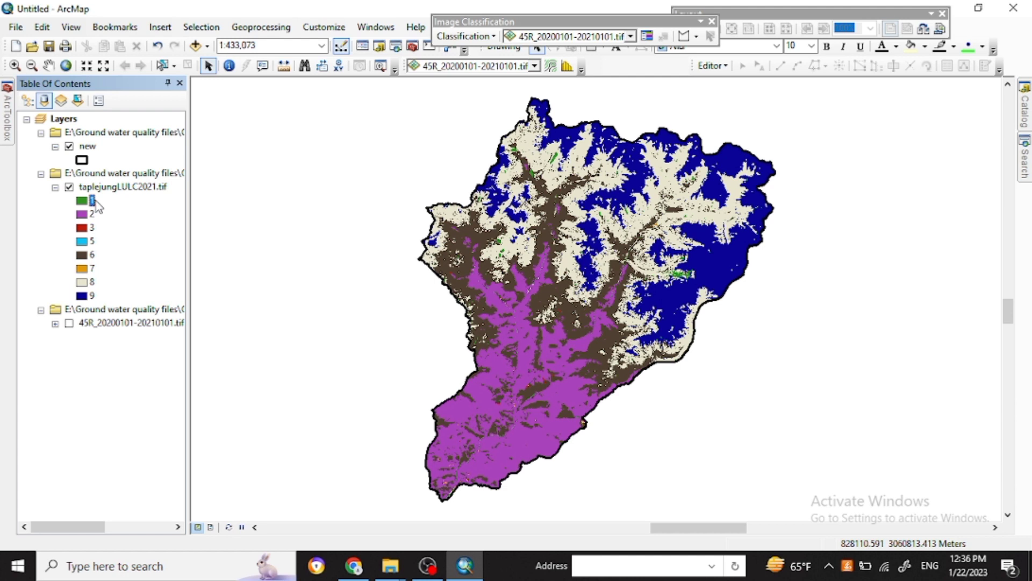
click(108, 187)
right_click(108, 188)
click(157, 411)
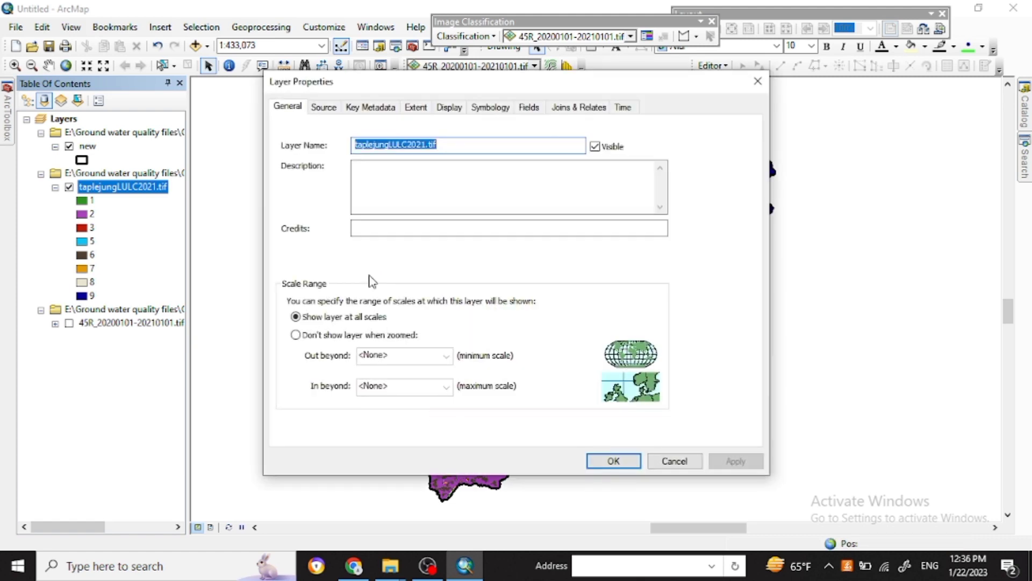
click(325, 108)
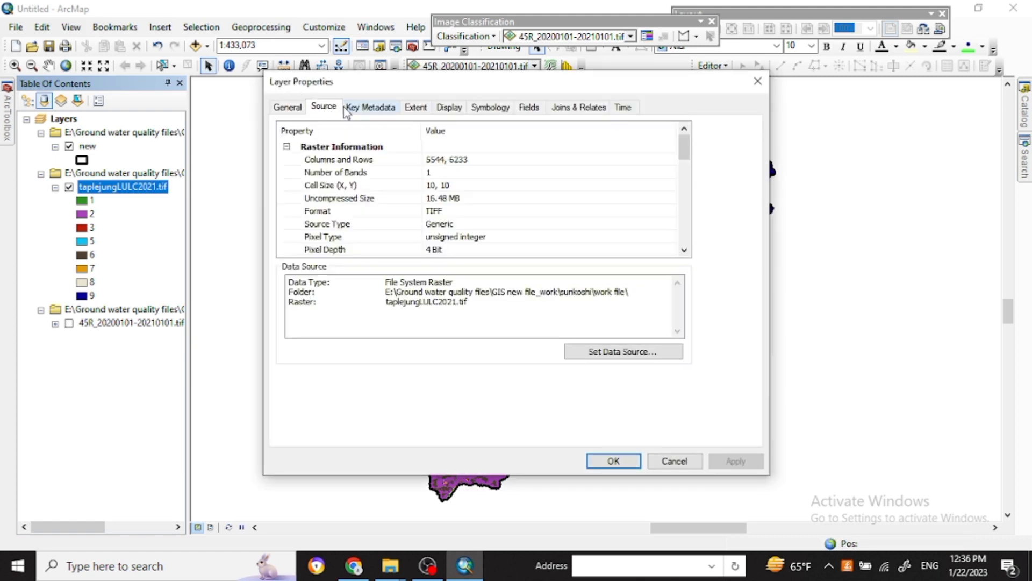
click(351, 110)
click(491, 107)
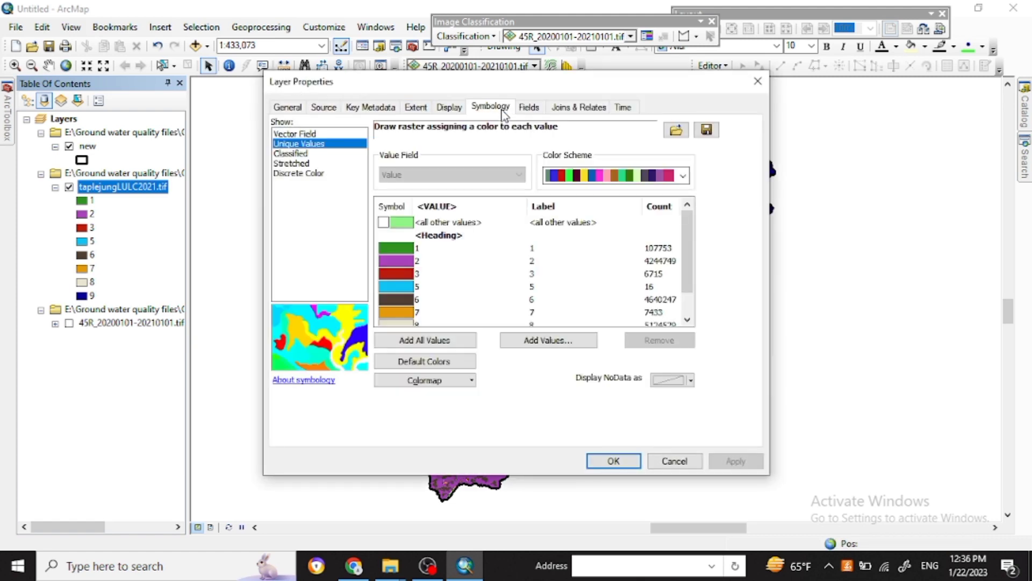
- Label class value 1 as Water and class value 2 as Trees
scroll(450, 298, down, 1)
scroll(449, 297, up, 1)
click(535, 251)
click(534, 250)
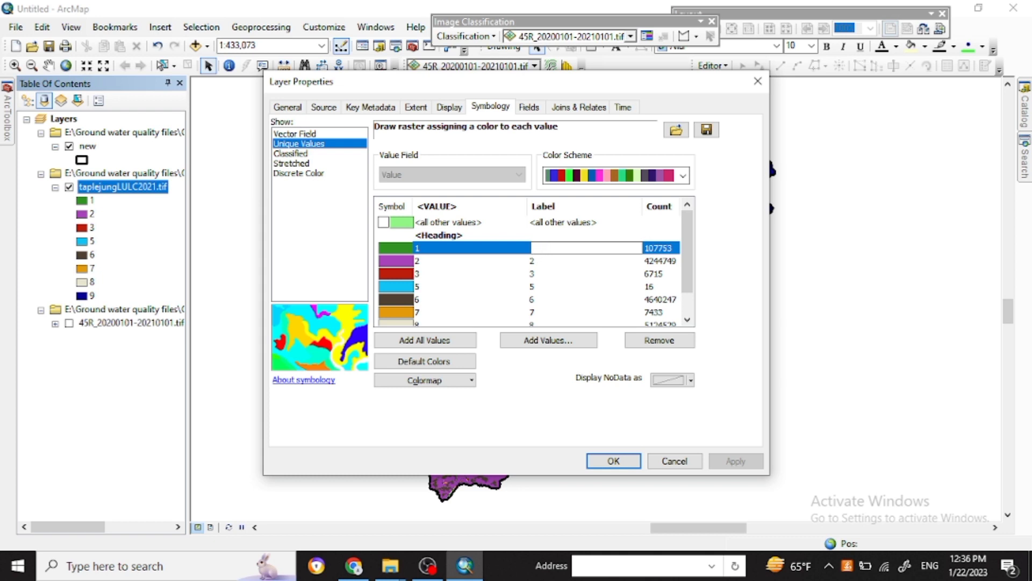
click(538, 261)
text(Tre)
- Consult the Sentinel-2 class definitions in Chrome, then return to ArcMap and label class value 5 as Crops
click(352, 565)
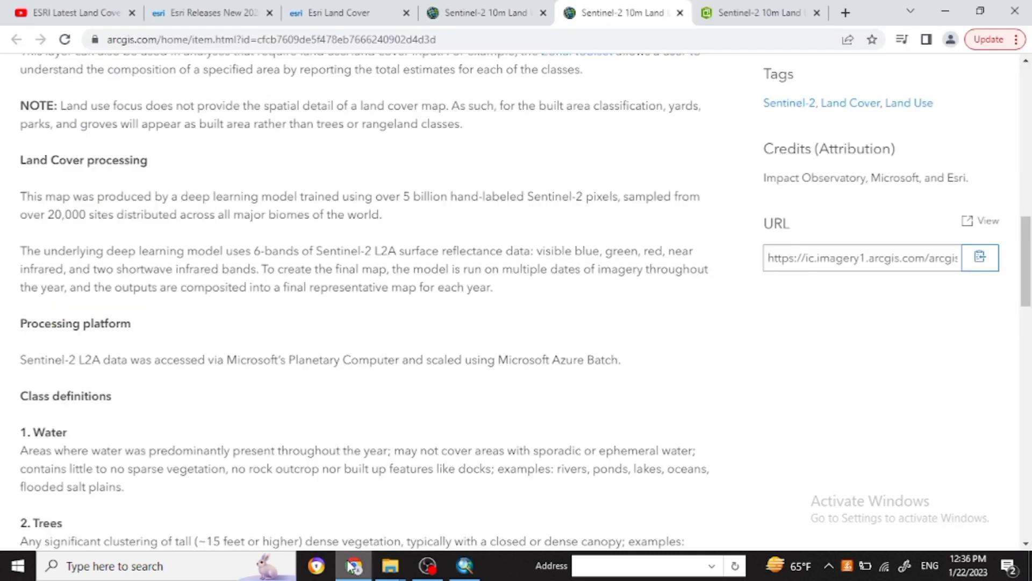
scroll(488, 362, down, 7)
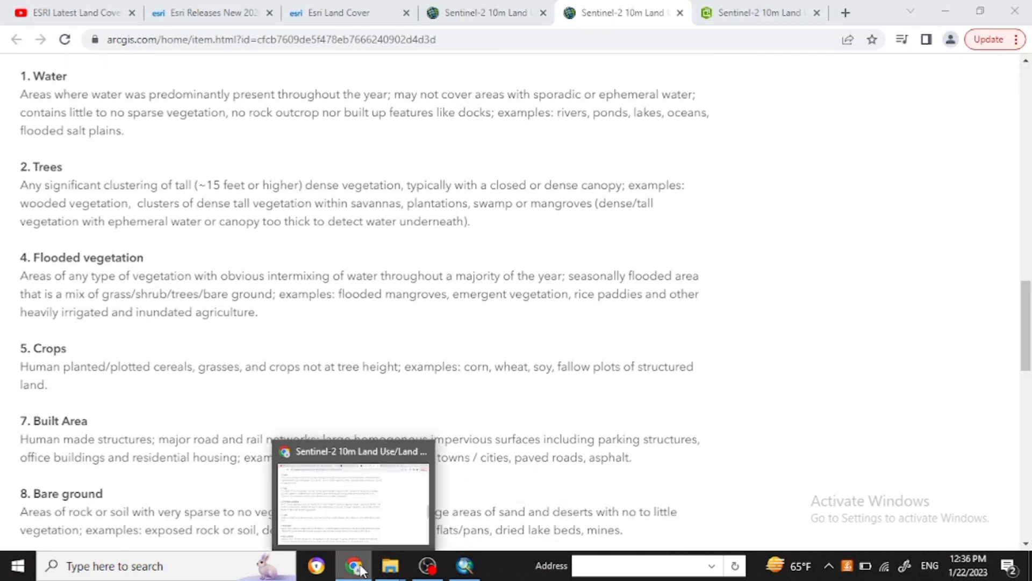
click(361, 568)
click(547, 278)
scroll(535, 299, down, 1)
key(alt+Tab)
scroll(1029, 307, down, 2)
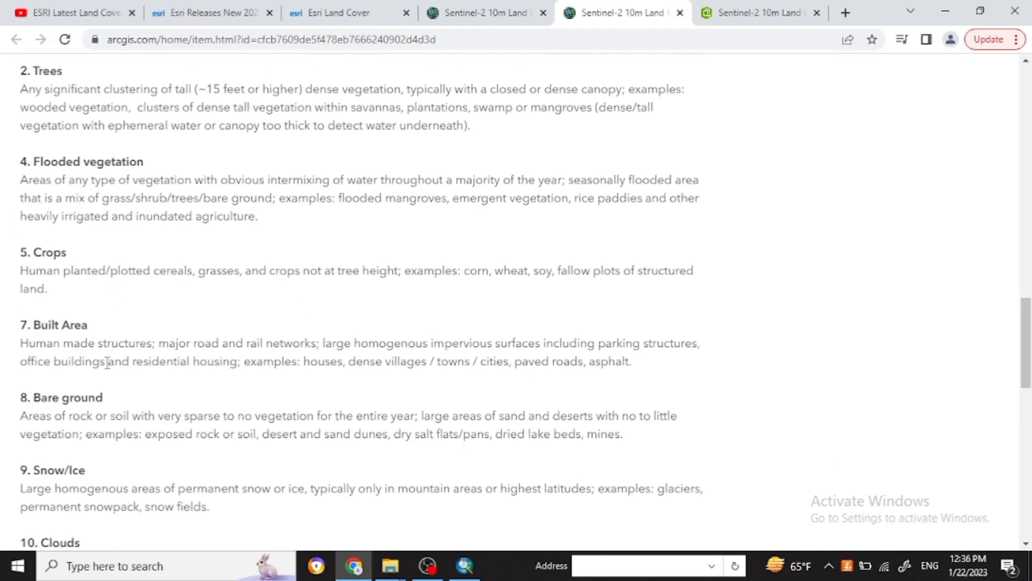
click(354, 564)
click(546, 260)
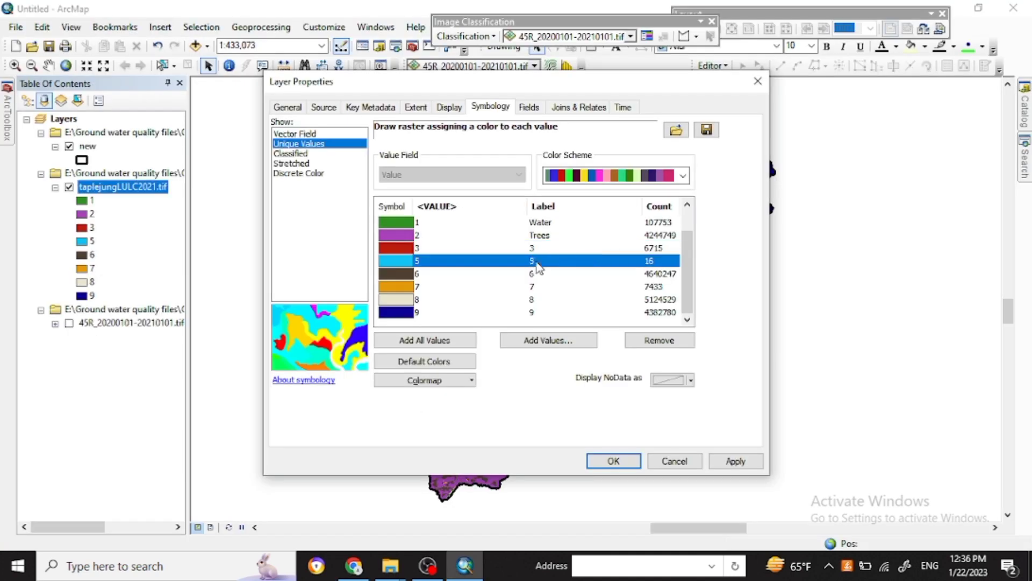
- Label class value 6 as Builtup area, value 7 as Bare ground and value 8 as Snow/Ice
click(540, 274)
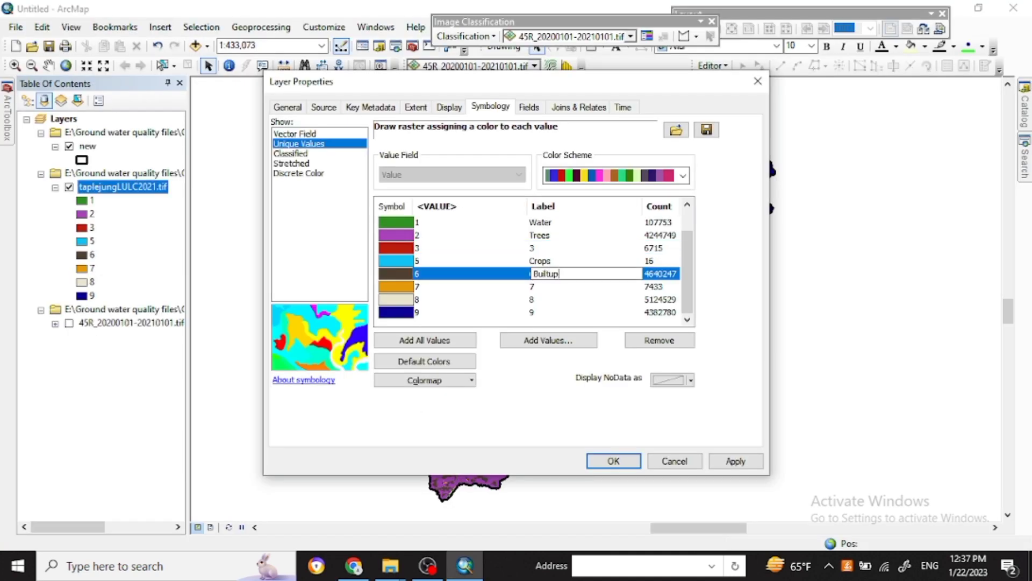
click(354, 564)
scroll(396, 488, down, 2)
click(354, 565)
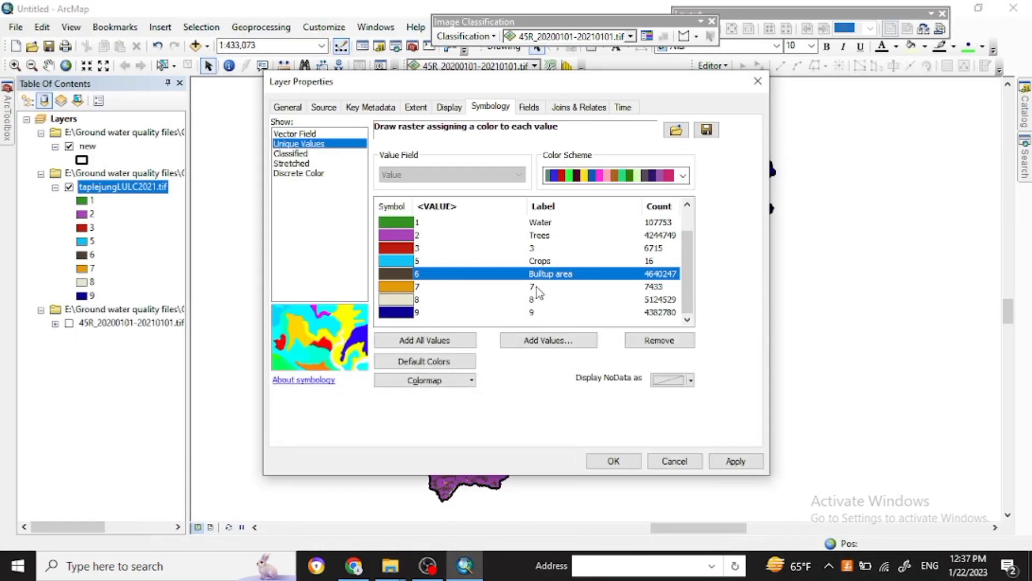
click(535, 287)
text(Bare)
click(536, 300)
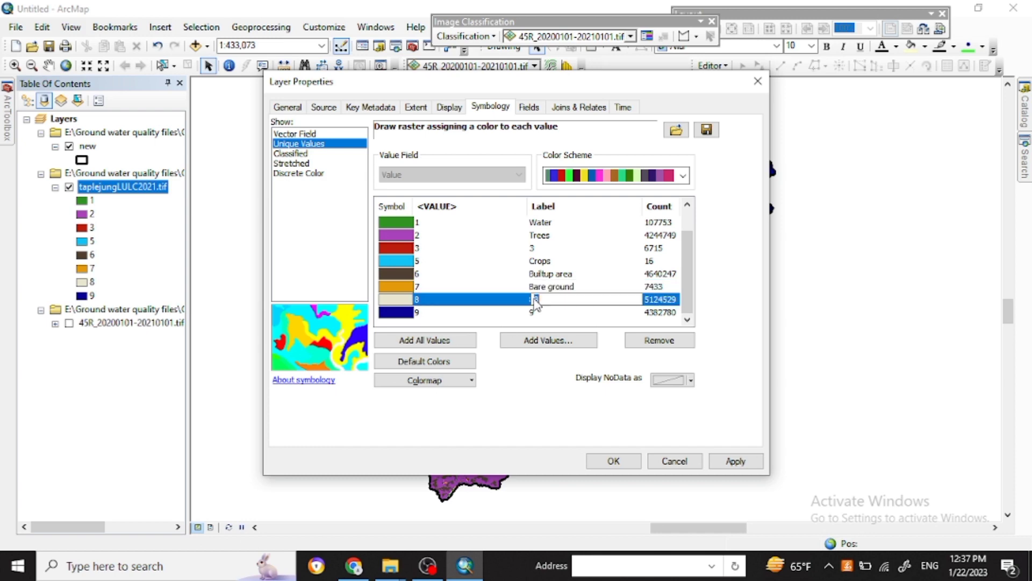
text(Snow/Ice)
- Recheck the class definitions in Chrome, then return to ArcMap and label class value 9 as Snow/Ice
click(534, 312)
click(353, 564)
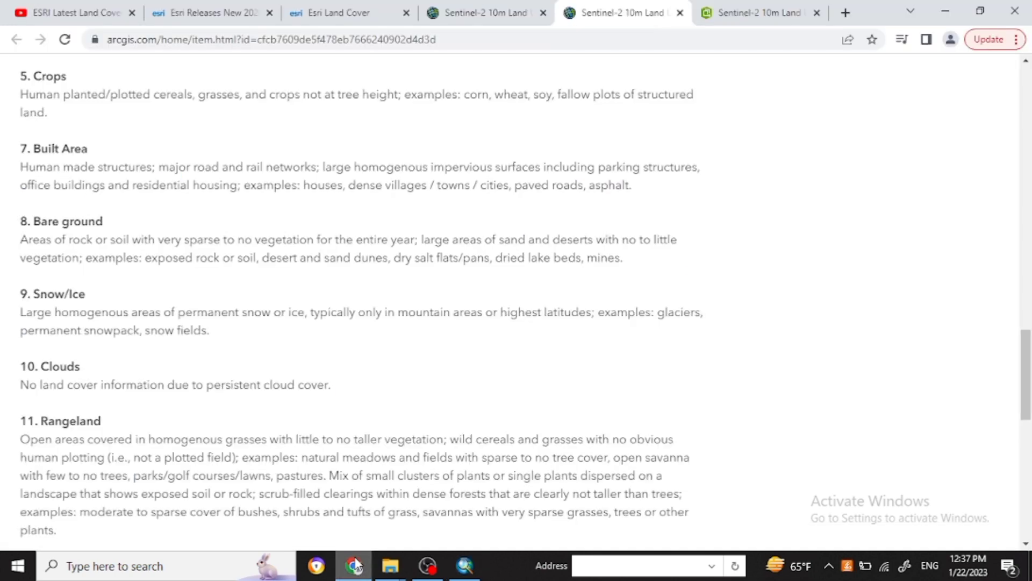
click(355, 565)
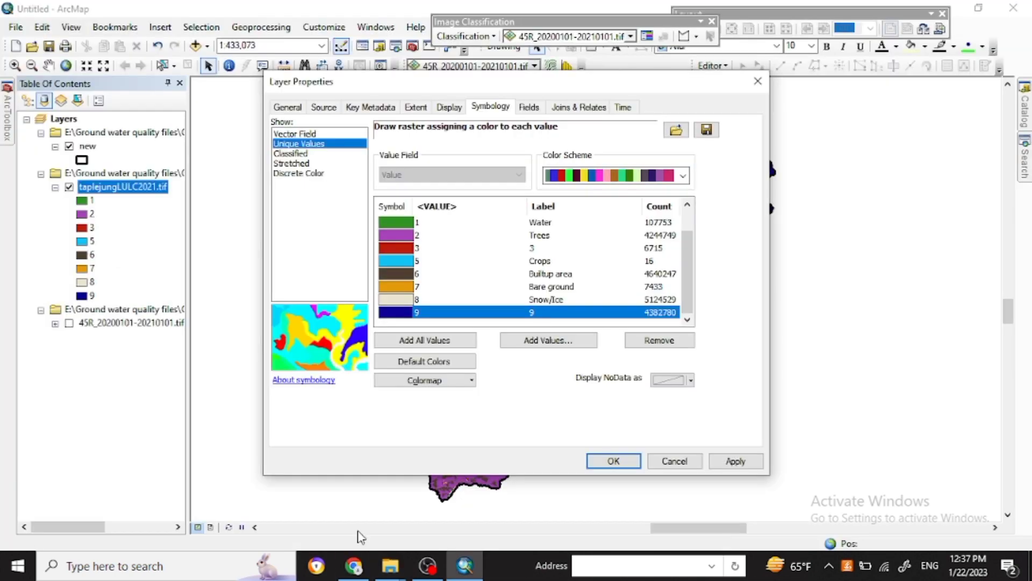
click(357, 565)
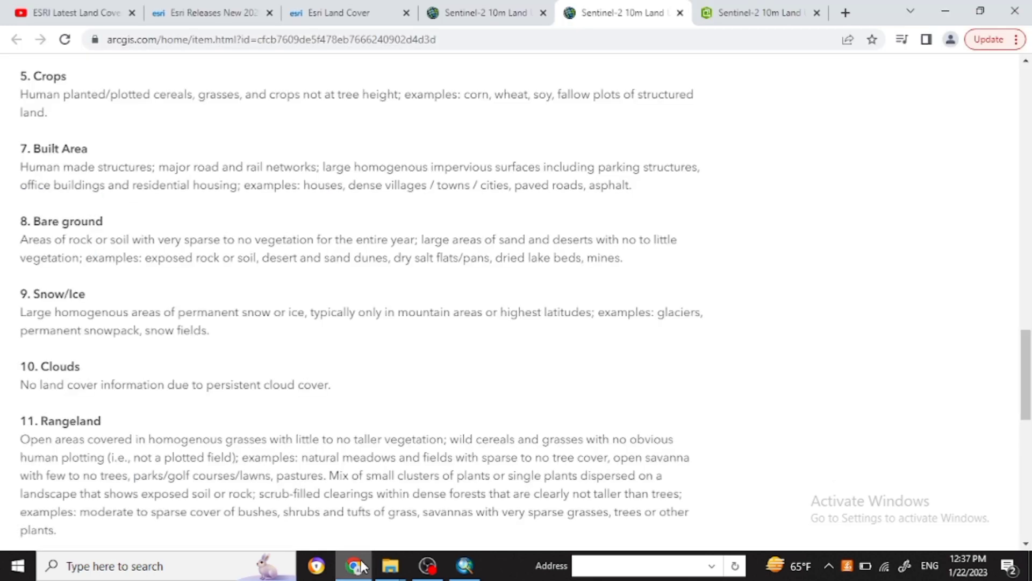
click(357, 565)
click(357, 565)
click(357, 564)
click(540, 312)
drag(420, 80, 361, 68)
click(473, 303)
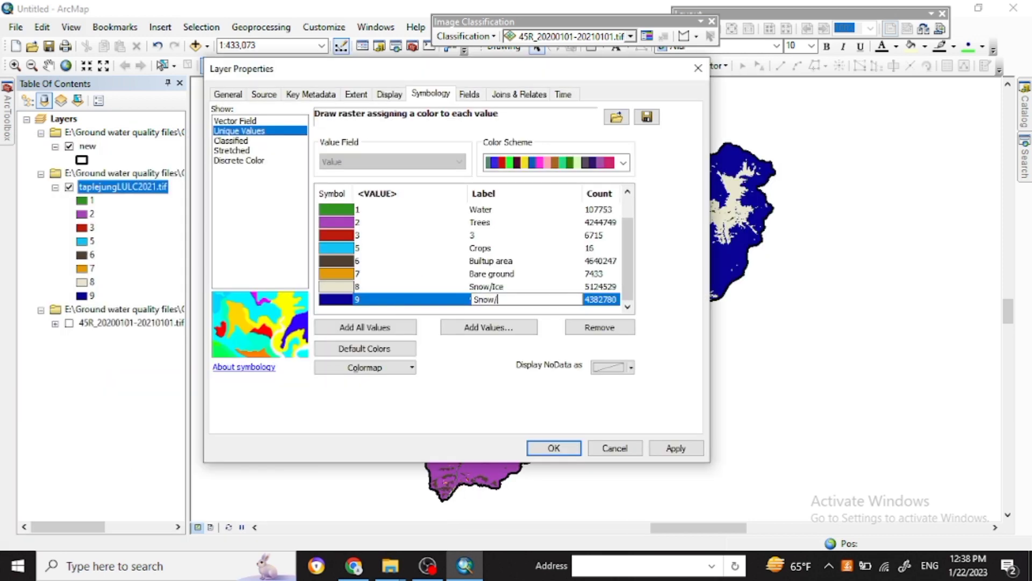
- Relabel class value 8 as Bare ground and class value 7 as Builtup area
click(485, 287)
text(Bare ground)
click(483, 274)
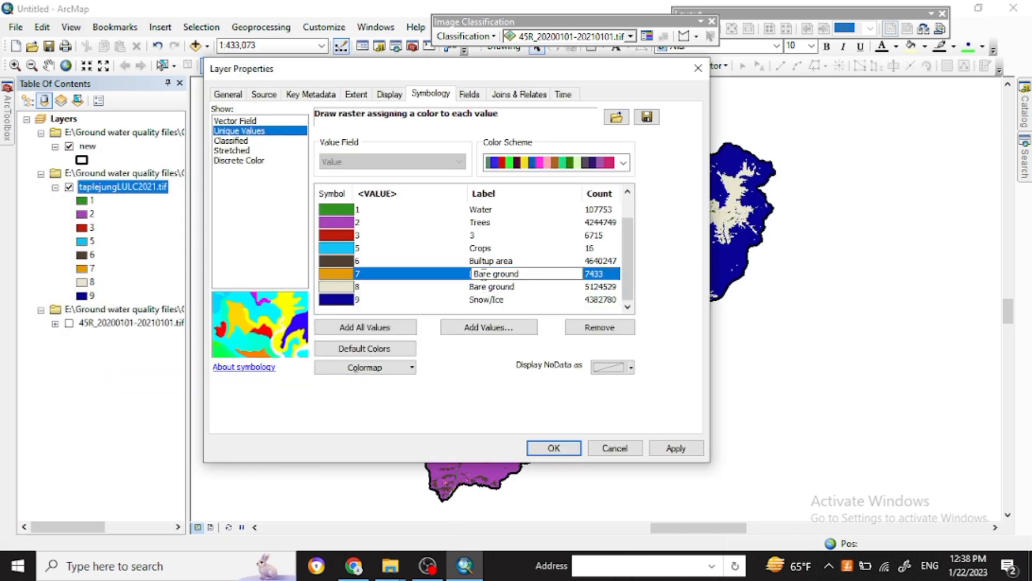
text(Builtup area)
- Color the Water class light blue, the Trees class dark green and the Crops class yellow
click(482, 261)
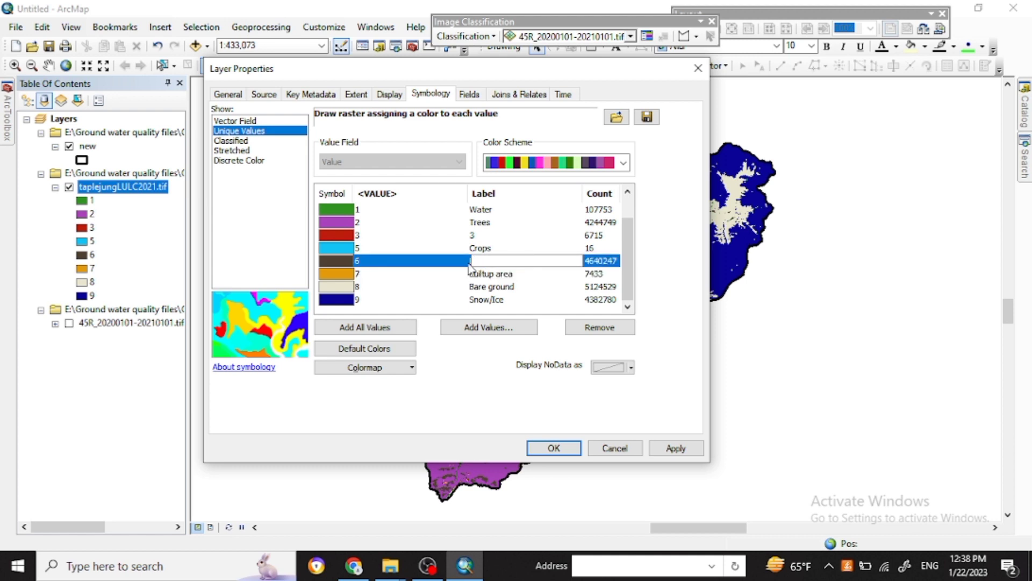
click(343, 211)
click(455, 273)
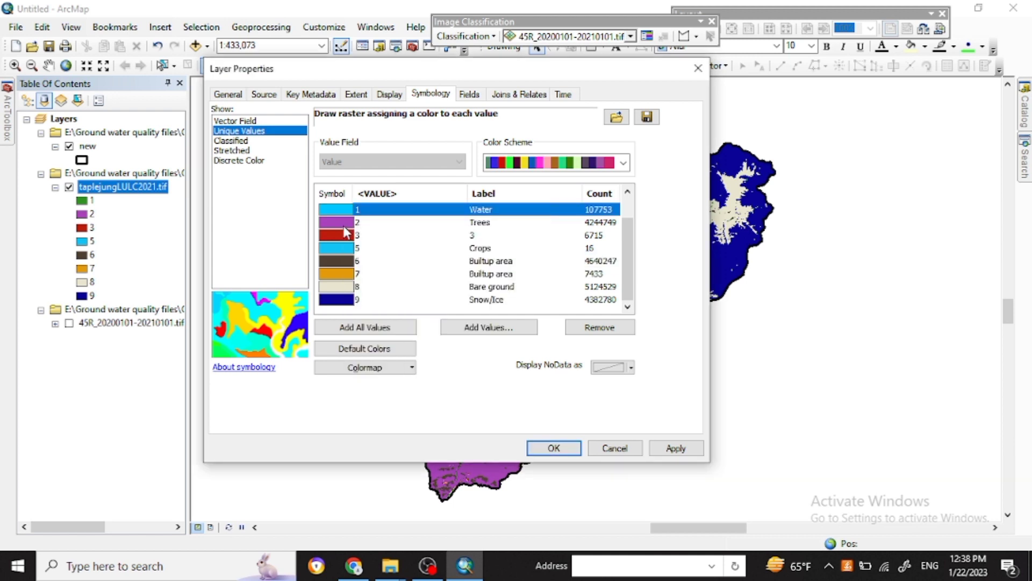
click(337, 222)
click(433, 325)
click(347, 257)
click(407, 320)
- Set the label of class value 6 back to 6
click(344, 261)
click(522, 262)
text(6)
- Color Builtup area red, Bare ground grey and Snow/Ice white, and apply the symbology to the layer
click(337, 273)
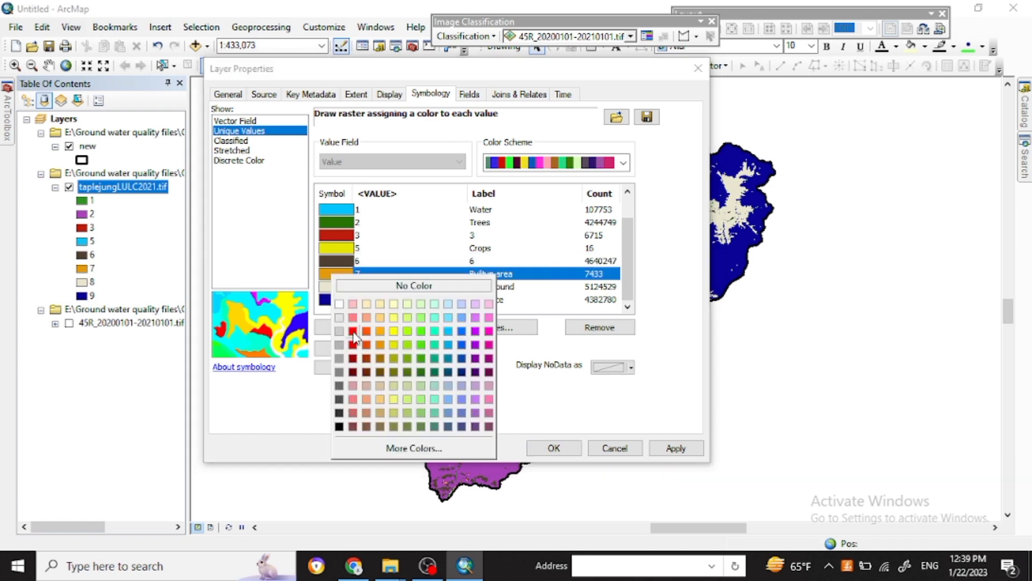
click(349, 328)
click(337, 286)
click(329, 344)
click(341, 301)
click(344, 323)
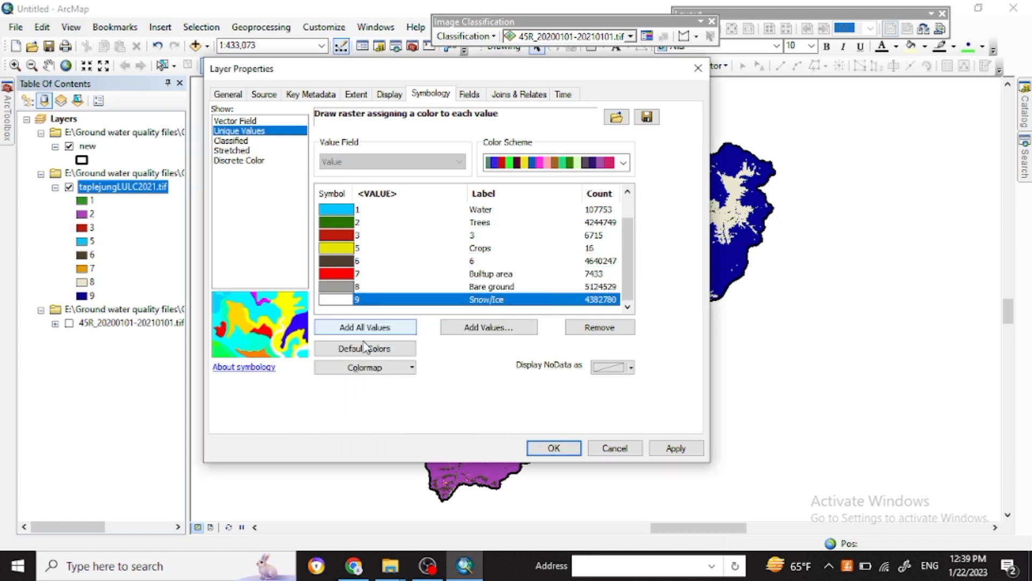
click(676, 448)
drag(497, 70, 258, 76)
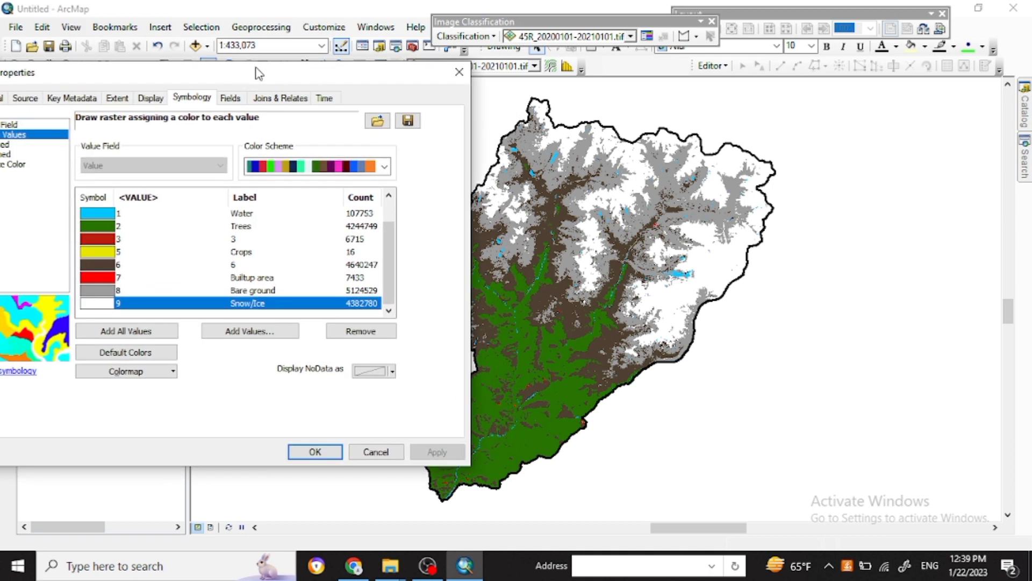
click(312, 450)
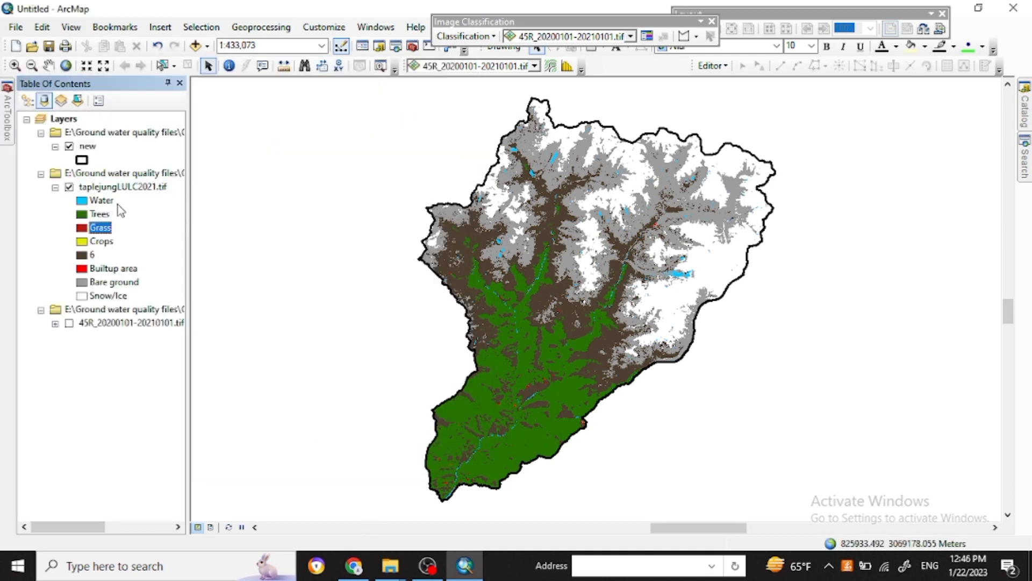
- Reopen the taplejungLULC2021.tif symbology and label class value 6 as Scrub/Shrub
right_click(119, 189)
click(163, 409)
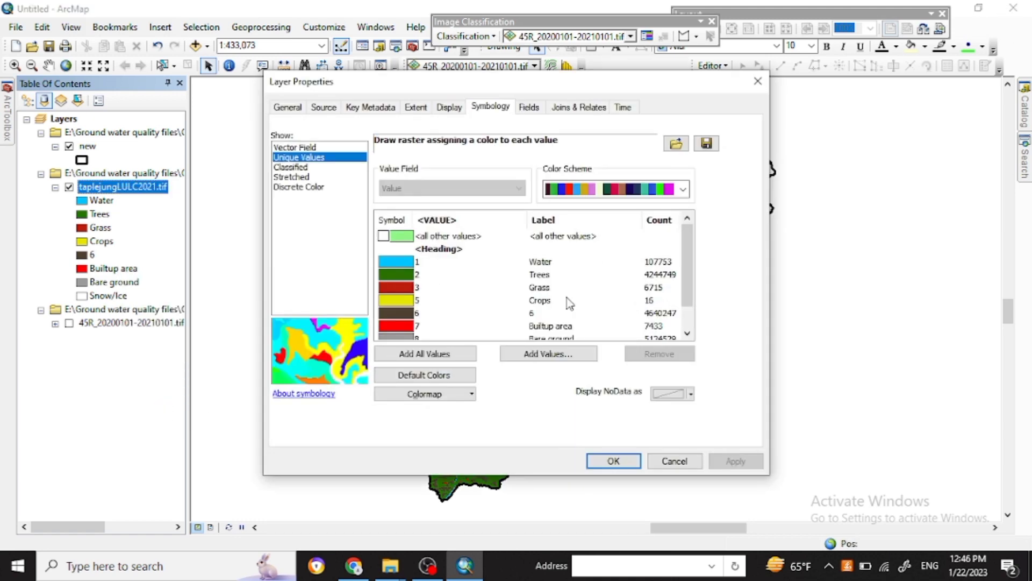
scroll(538, 269, down, 1)
double_click(536, 287)
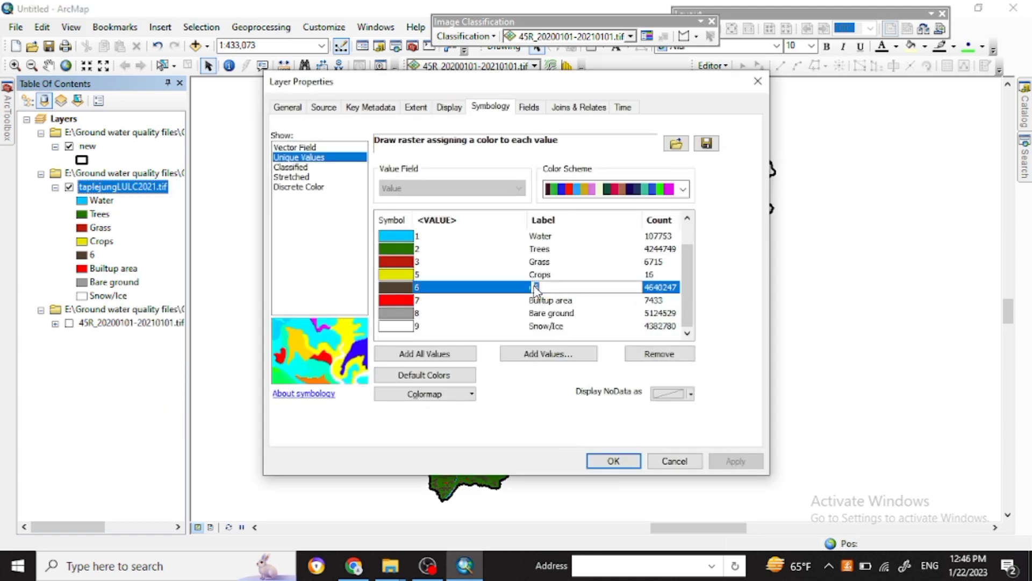
text(Scrub/Shrub)
key(Return)
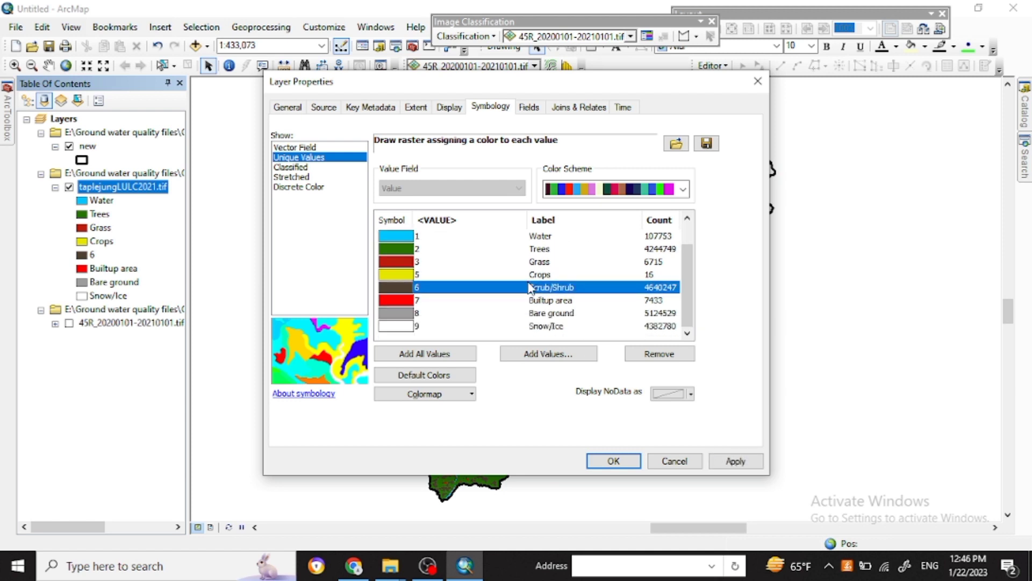
- Color the Grass class bright green and the Scrub/Shrub class yellow-green
click(412, 290)
click(486, 347)
click(391, 267)
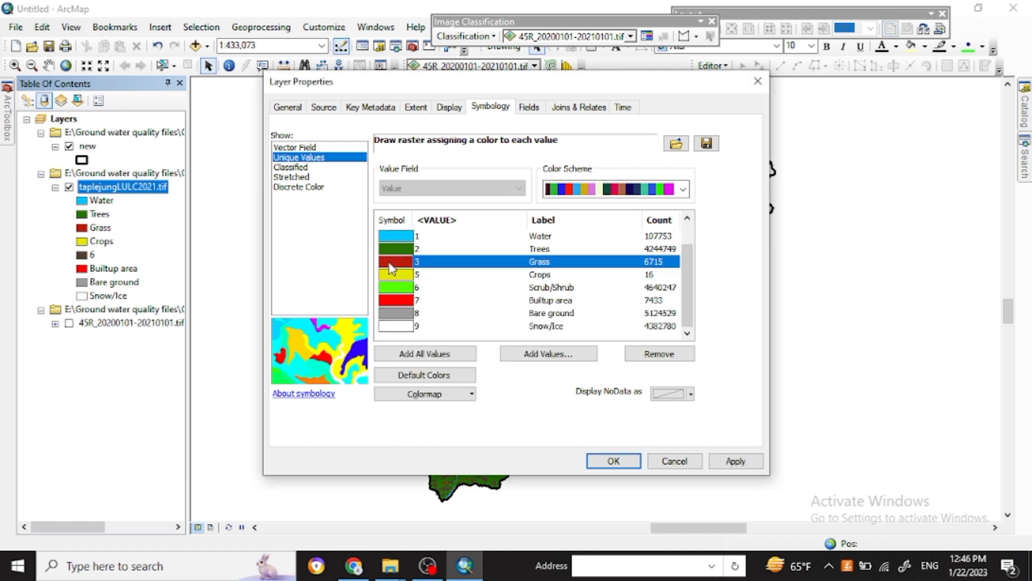
click(391, 267)
click(475, 330)
click(403, 287)
click(474, 347)
click(413, 290)
click(474, 348)
- Color the Bare ground class magenta and apply the updated symbology to the layer
click(396, 313)
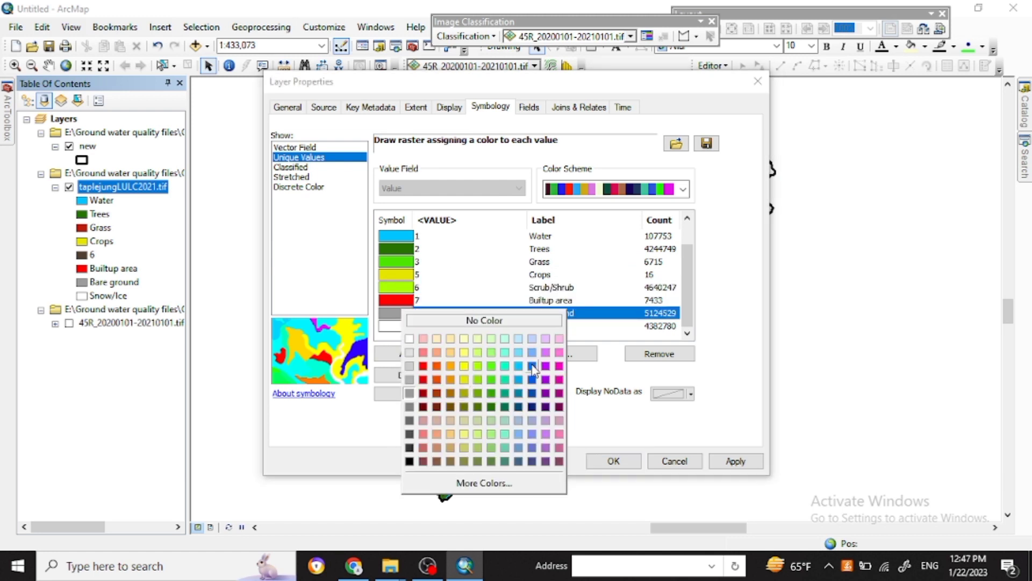
click(559, 366)
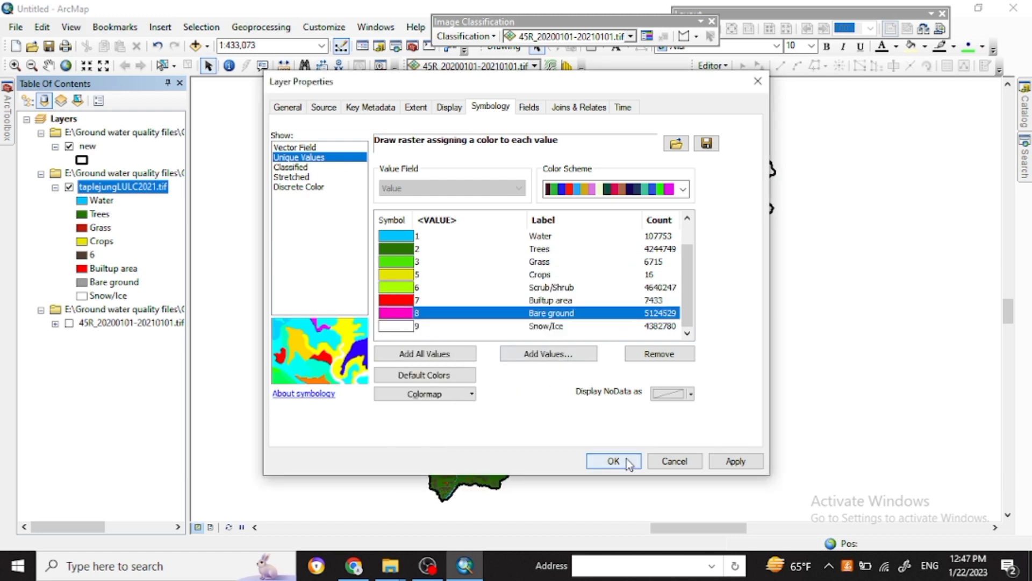
click(753, 466)
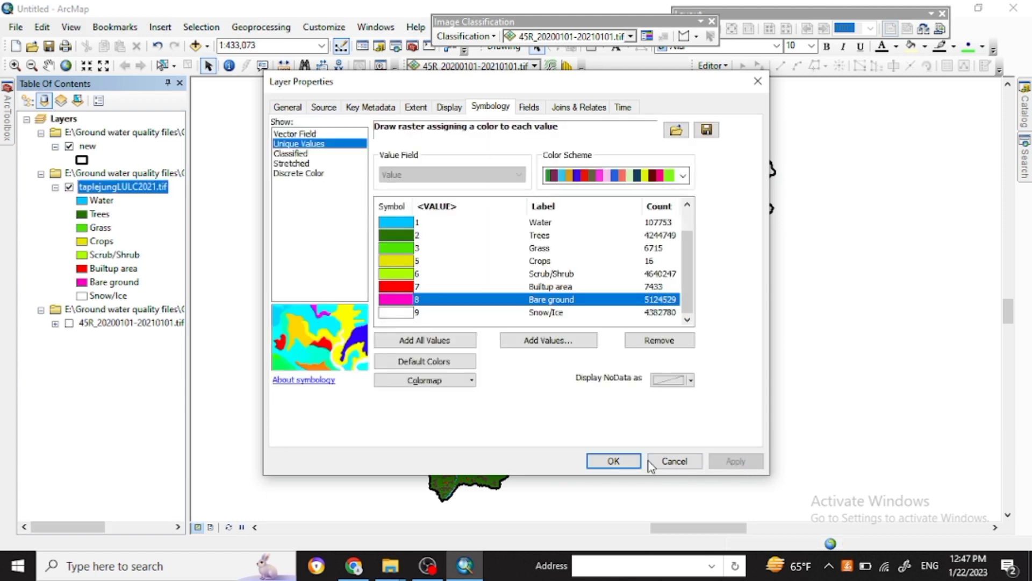
click(614, 461)
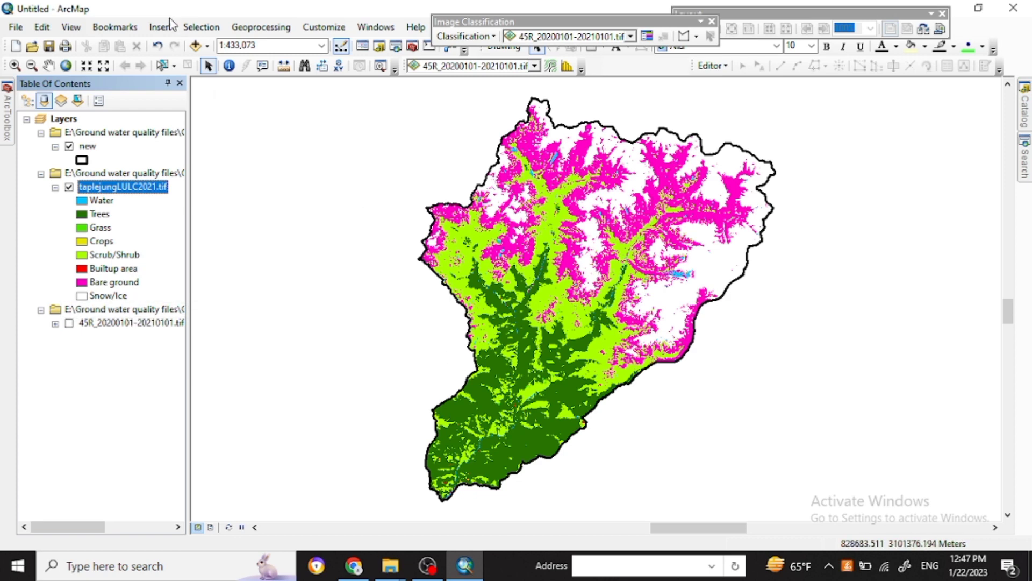
- Switch the land cover map from data view to layout view
scroll(580, 348, down, 4)
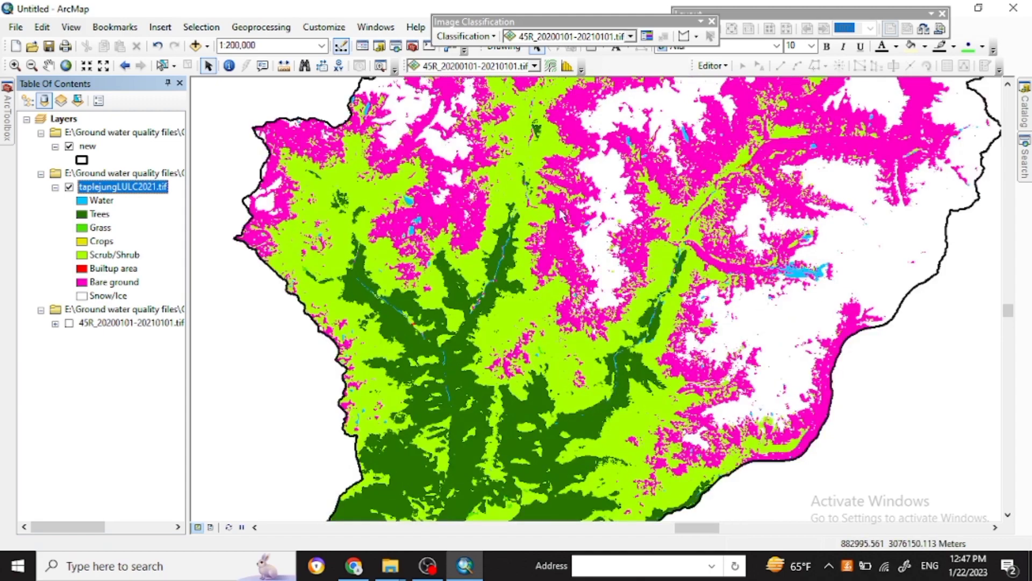
click(48, 65)
scroll(669, 298, up, 2)
scroll(670, 298, up, 3)
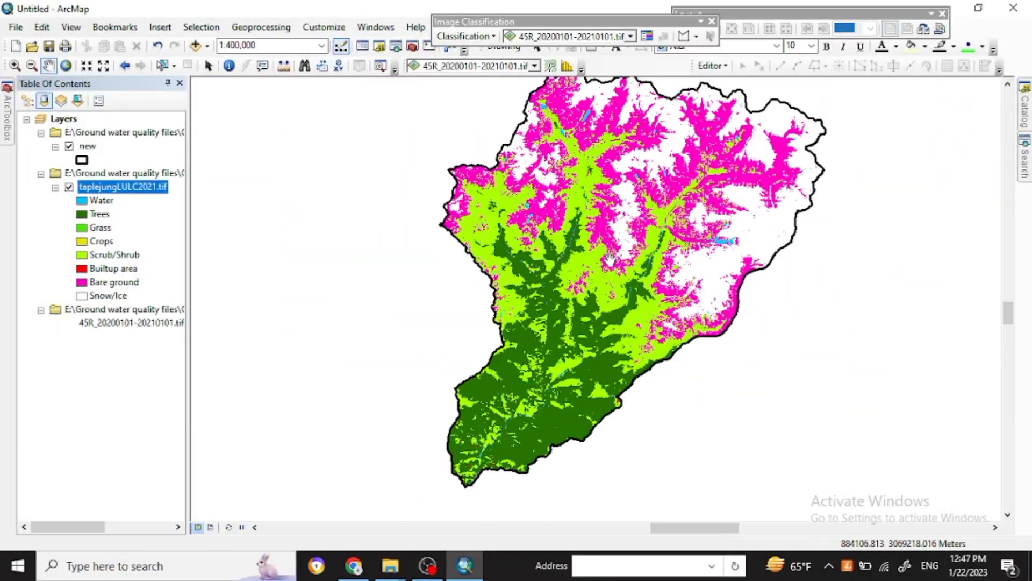
click(209, 65)
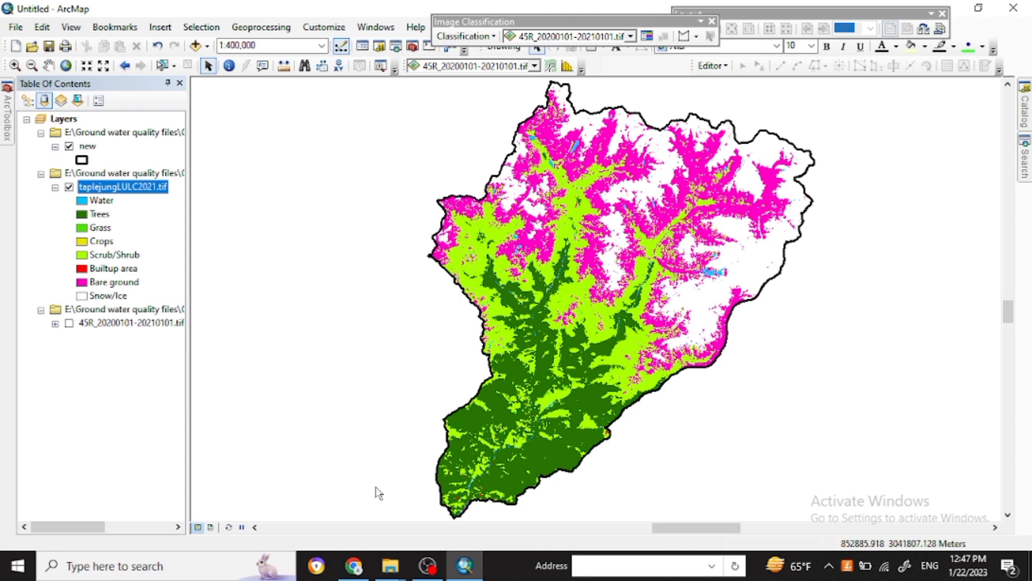
click(211, 528)
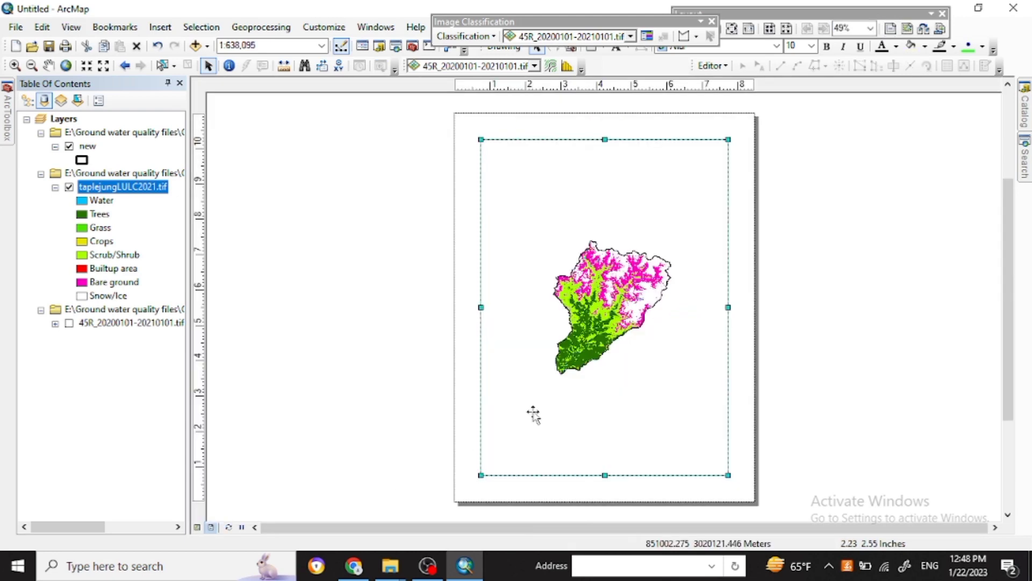
- Enlarge the data frame on the layout page and fit the taplejungLULC2021.tif layer to its extent
right_click(133, 186)
click(194, 265)
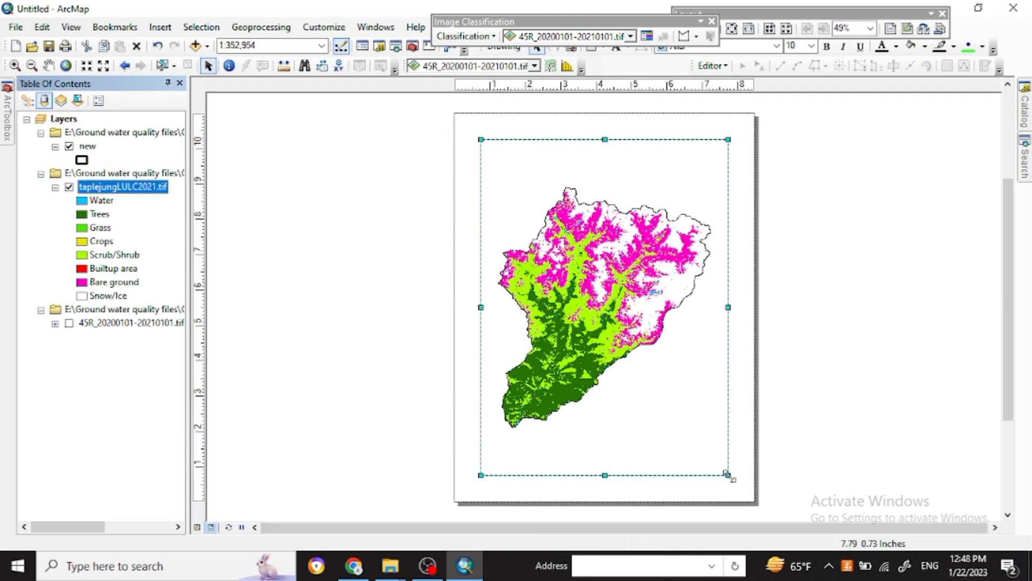
drag(482, 140, 469, 124)
right_click(133, 187)
click(210, 261)
- Insert a legend of the land cover classes in the map's lower-right corner with bold text
click(160, 26)
click(166, 131)
click(476, 274)
click(630, 420)
click(631, 421)
click(632, 421)
click(643, 422)
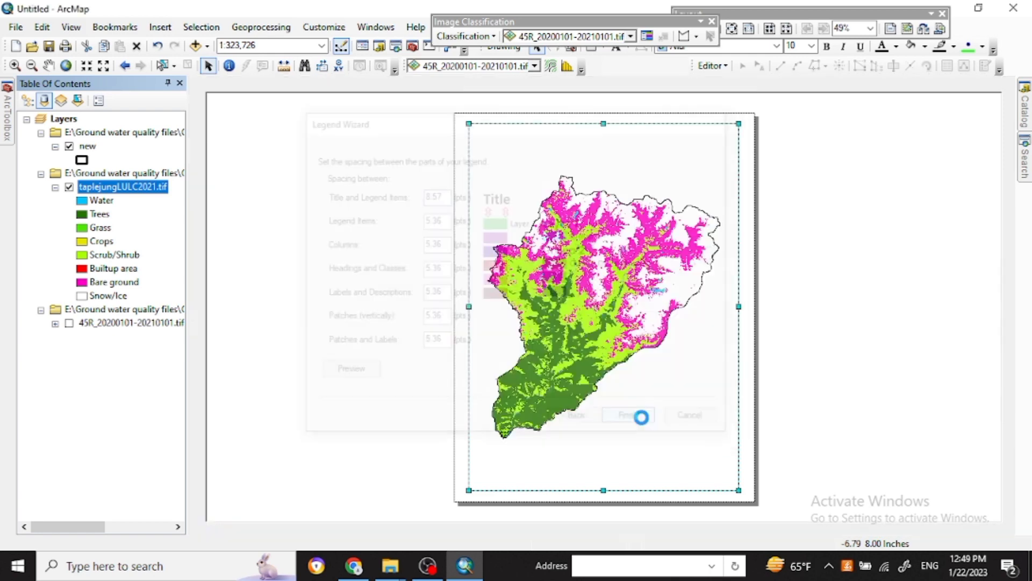
drag(543, 304, 705, 404)
click(826, 48)
- Add a graticule reference grid to the map's data frame
click(493, 152)
right_click(493, 152)
click(525, 424)
click(664, 61)
click(613, 122)
click(618, 409)
click(618, 410)
click(618, 410)
click(618, 410)
- Enlarge the graticule's label text, make it bold, and apply the grid to the data frame
click(612, 196)
click(457, 254)
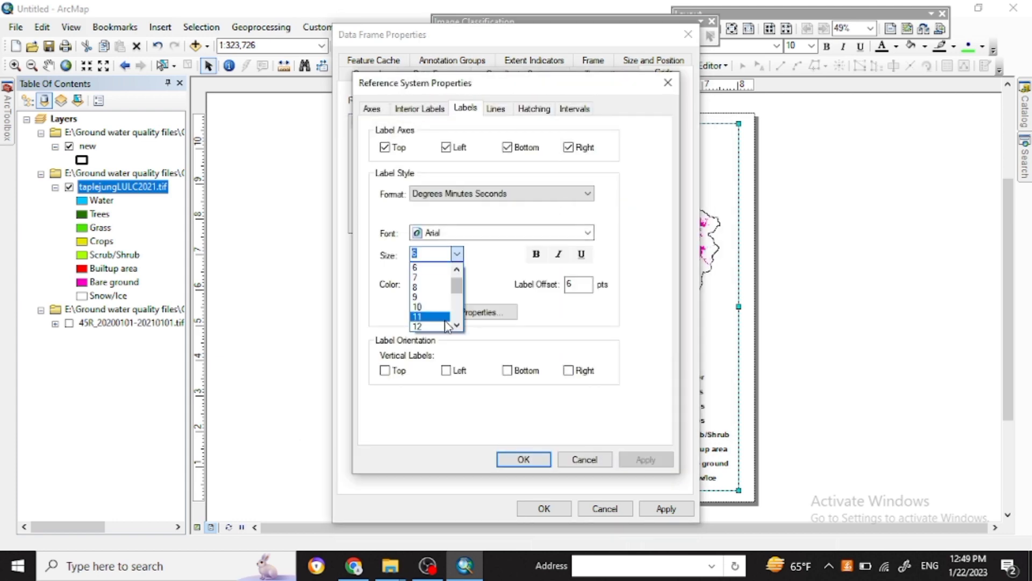
click(430, 322)
click(536, 254)
click(574, 109)
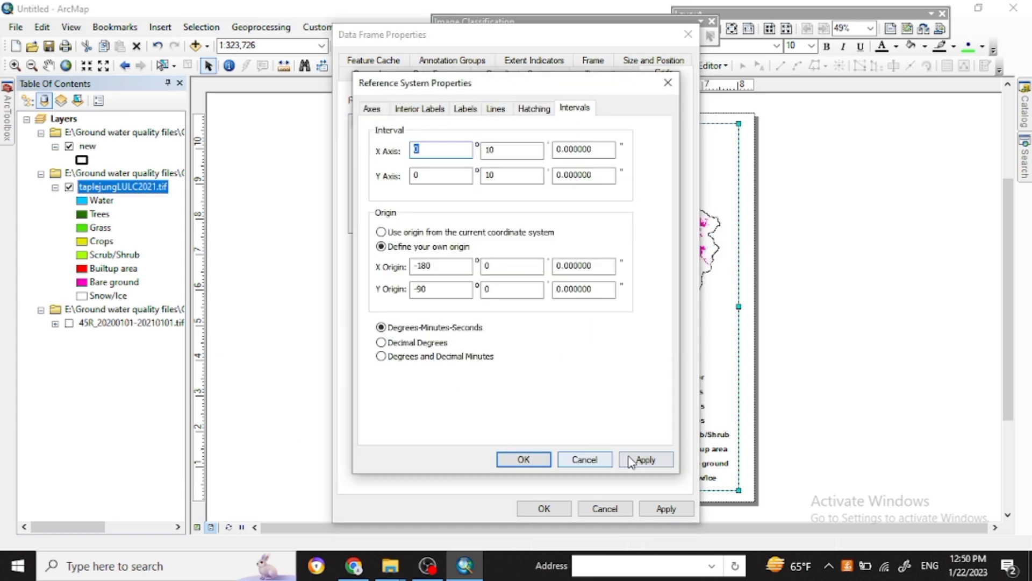
click(537, 459)
click(666, 507)
drag(580, 39, 359, 41)
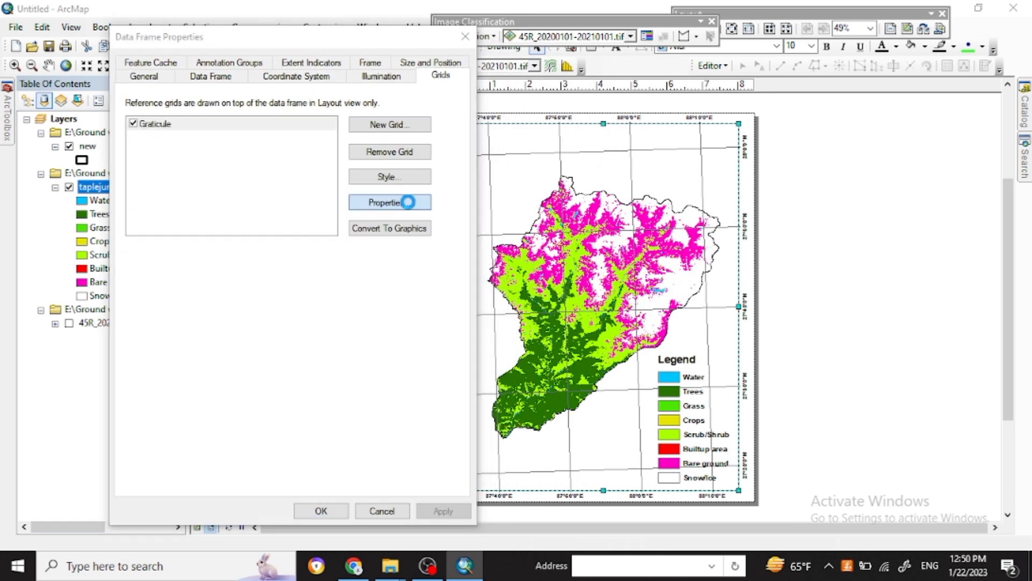
- Hide the graticule's grid lines so that only its coordinate labels are drawn around the frame
click(410, 203)
click(273, 110)
click(166, 186)
click(300, 462)
click(430, 511)
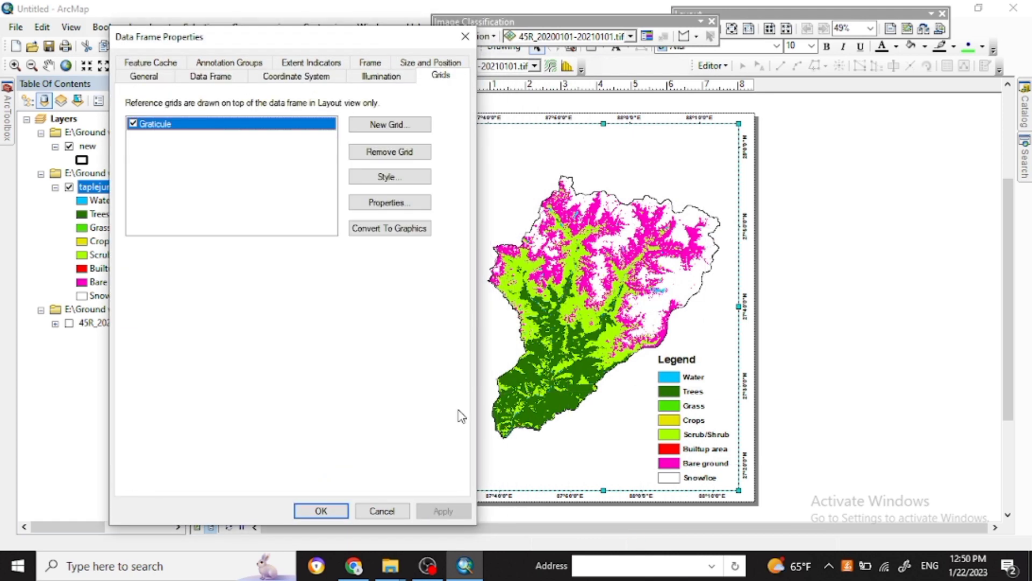
click(321, 510)
- Set the layout page orientation to landscape
click(15, 27)
click(60, 205)
click(487, 257)
click(601, 469)
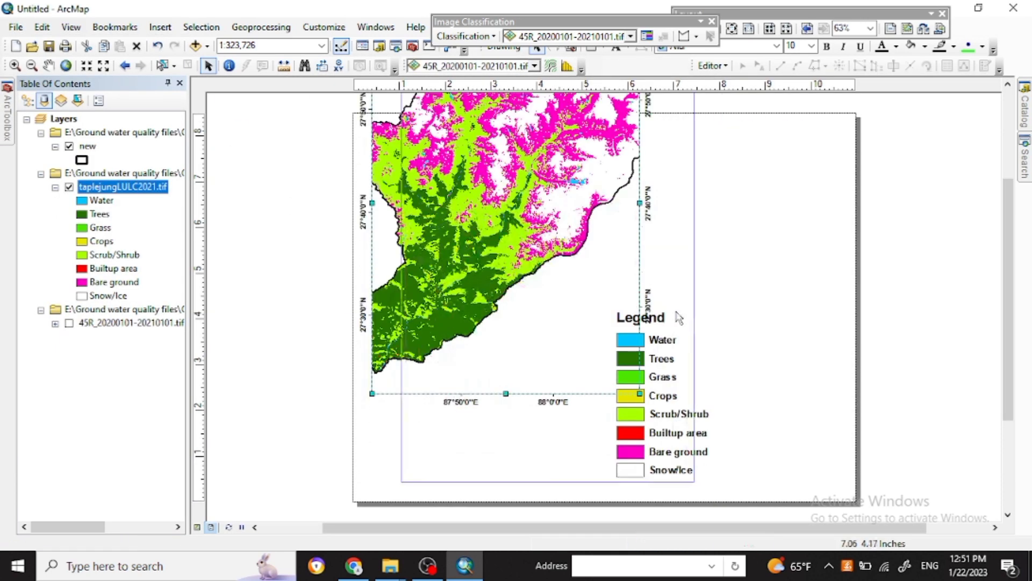
- Reposition and resize the data frame to fill the landscape page, and move the legend to its lower-right corner
click(673, 461)
click(682, 279)
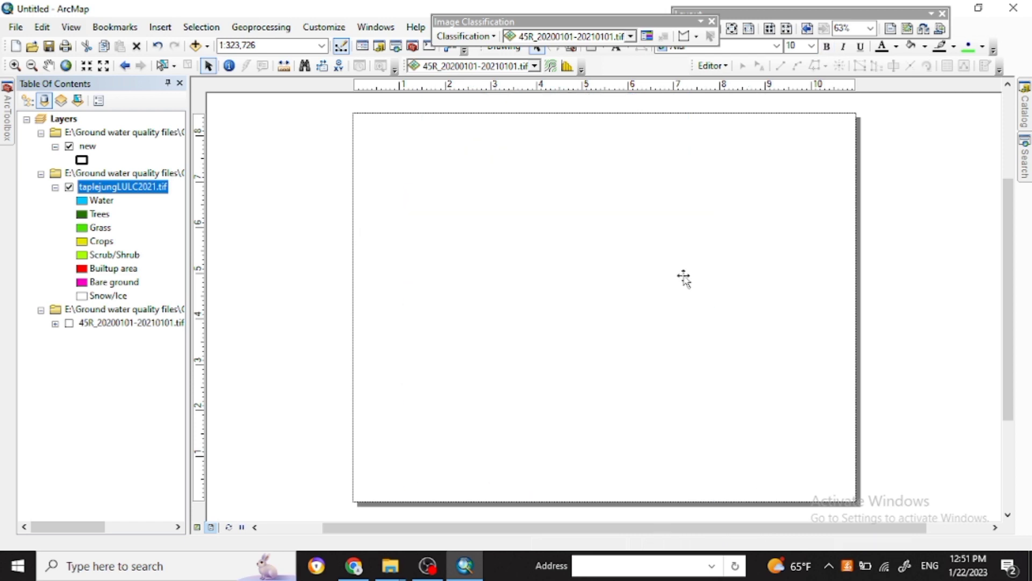
drag(742, 108, 791, 135)
drag(450, 286, 418, 297)
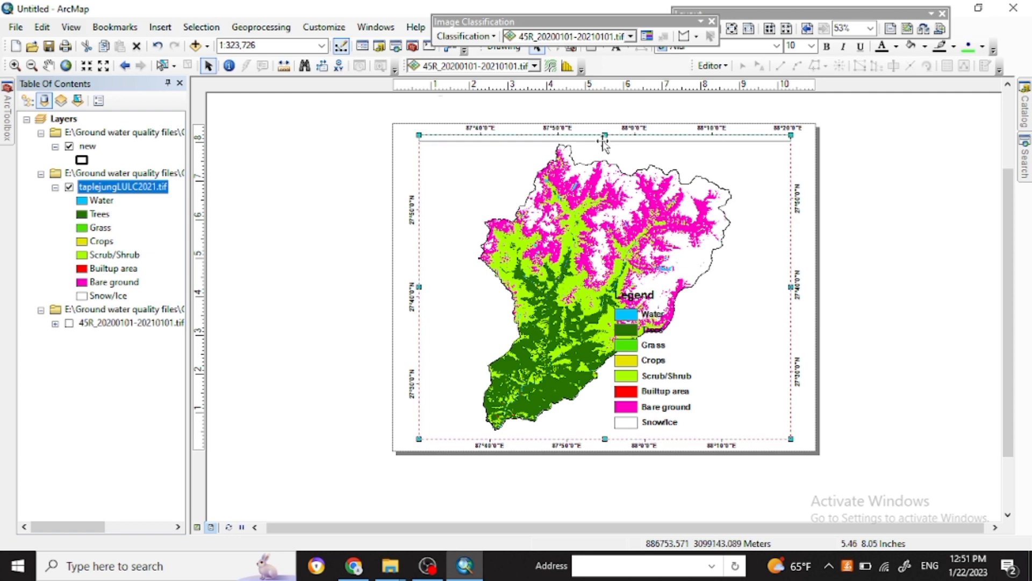
drag(791, 287, 800, 287)
drag(419, 287, 410, 286)
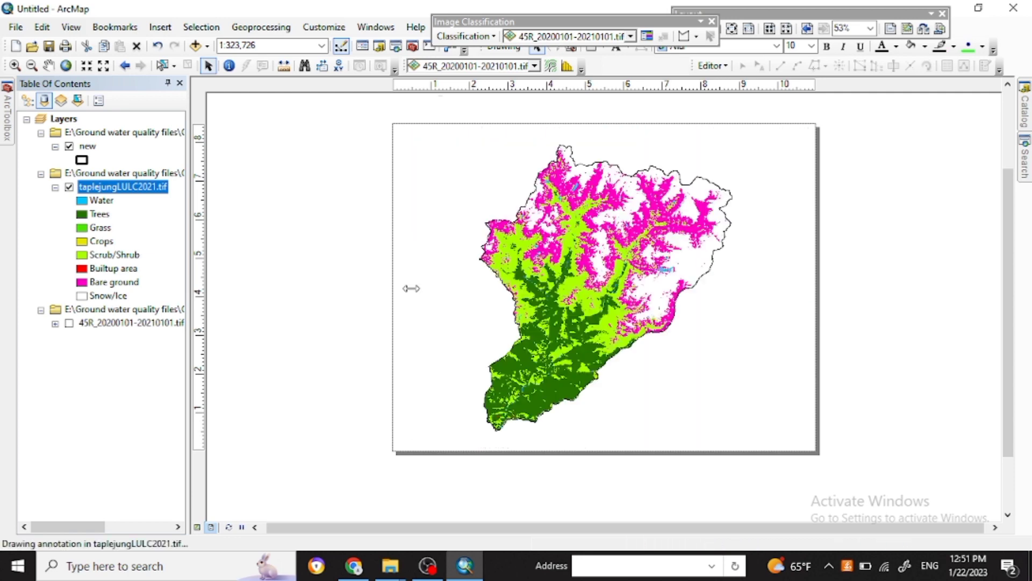
click(653, 377)
drag(753, 367, 752, 367)
- Insert a compass-style north arrow in the upper-left corner of the map frame
click(160, 27)
click(195, 152)
click(277, 344)
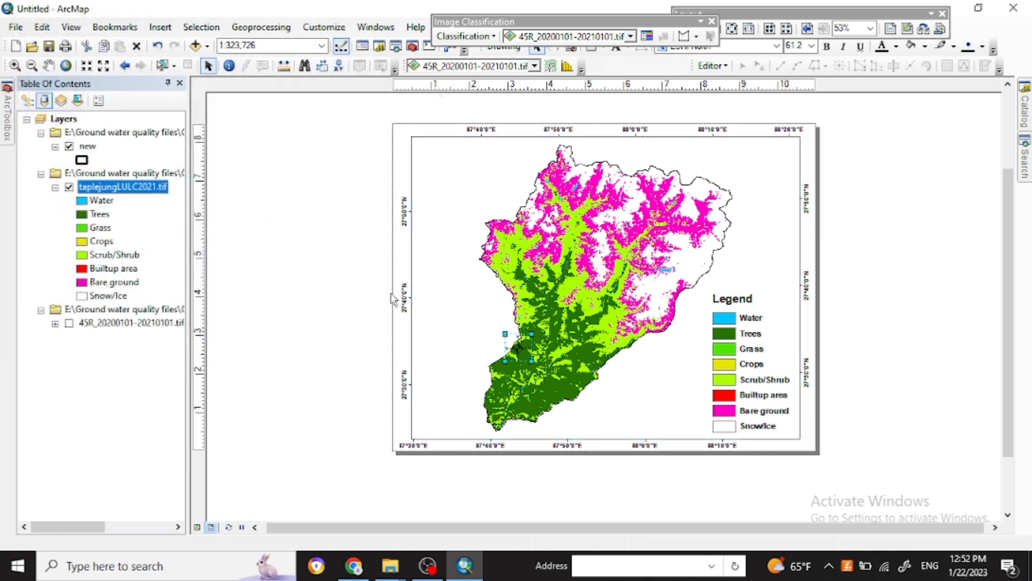
drag(750, 185, 445, 180)
- Set up an Alternating Scale Bar 1 with 2 subdivisions and Kilometers as division units, labelled km
click(160, 27)
click(194, 171)
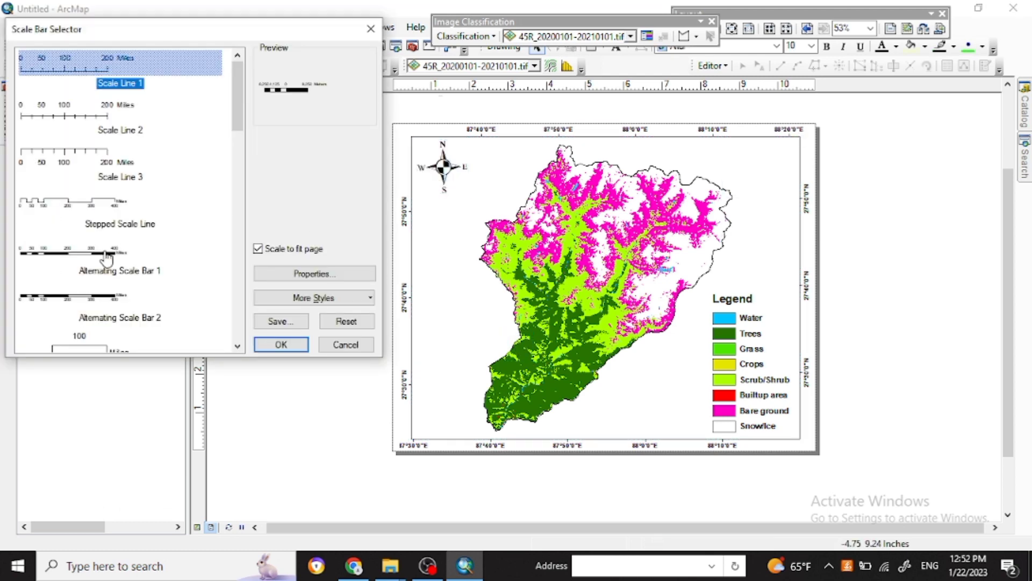
click(107, 260)
click(344, 274)
text(2)
click(515, 317)
click(524, 383)
click(604, 439)
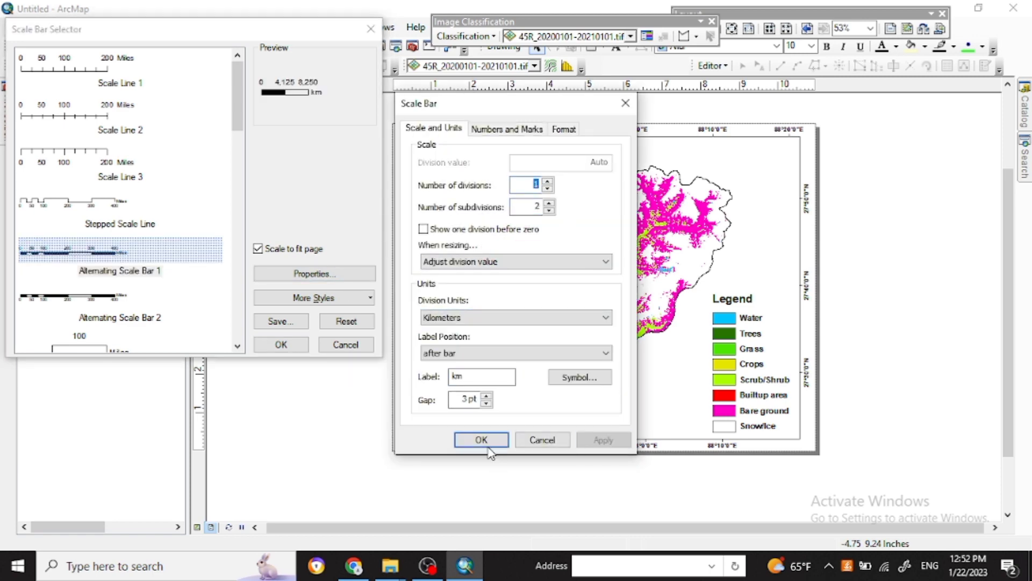
click(481, 439)
- Place the scale bar along the map's lower edge beside the legend, and nudge the legend slightly right
click(281, 344)
drag(640, 289, 705, 436)
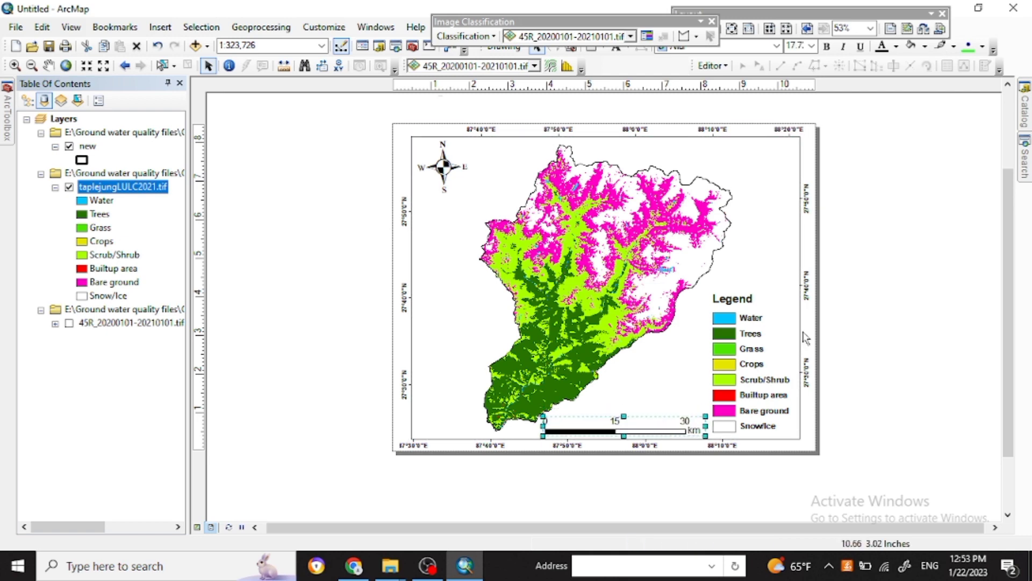
drag(774, 355, 781, 357)
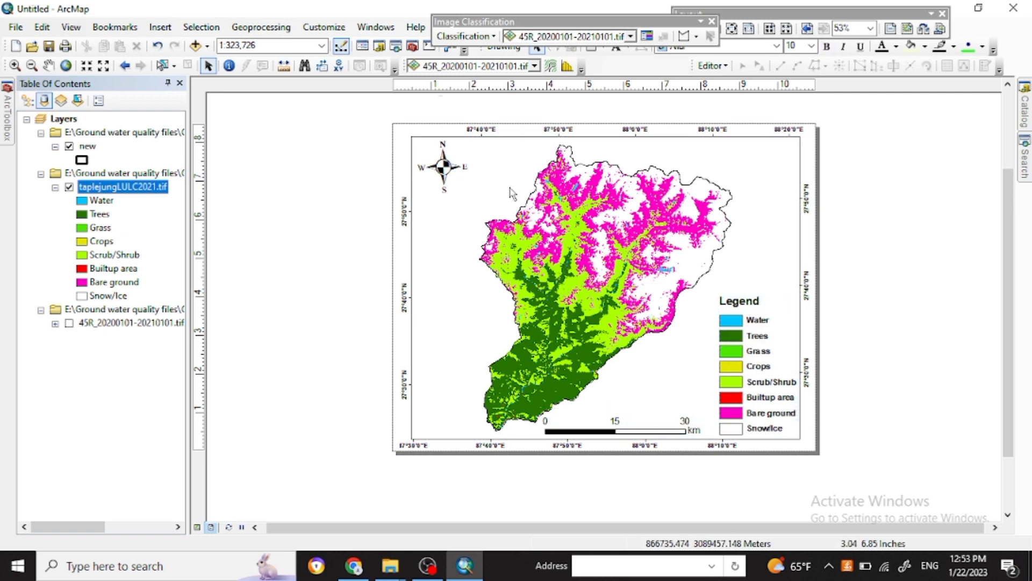
- Open the attribute table of the taplejungLULC2021.tif layer
scroll(339, 376, down, 1)
scroll(995, 333, up, 2)
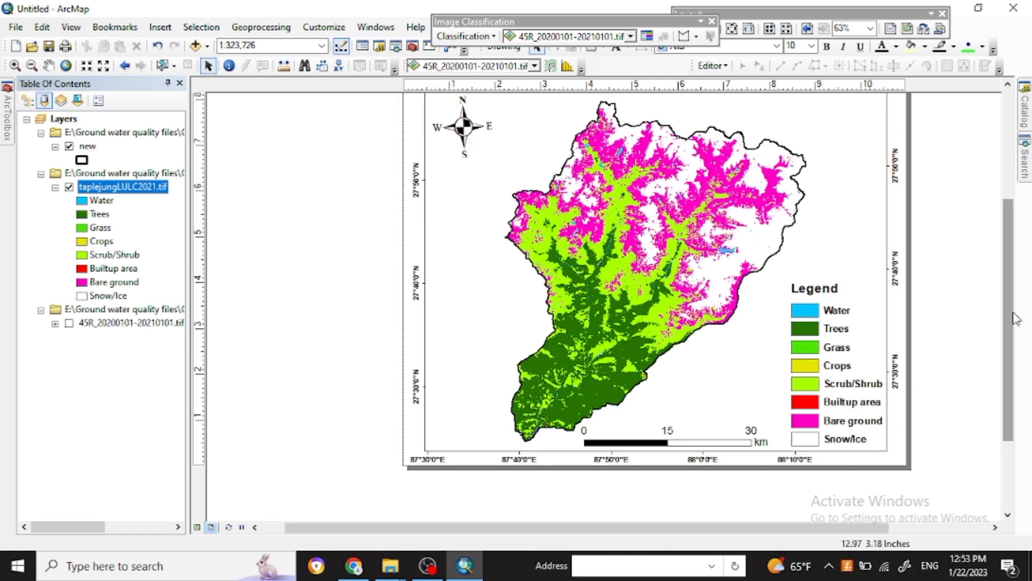
scroll(1014, 323, up, 1)
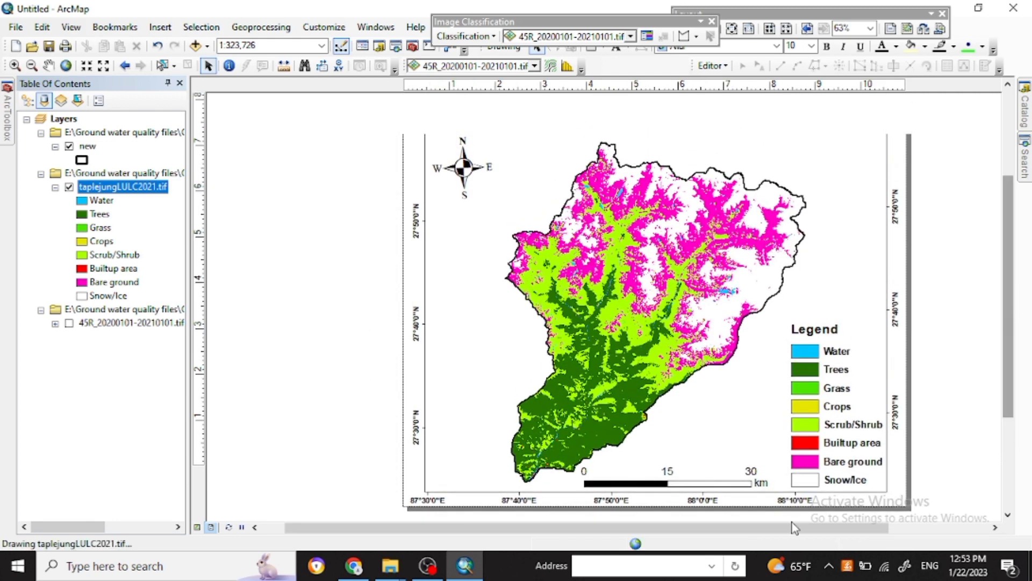
drag(787, 529, 822, 535)
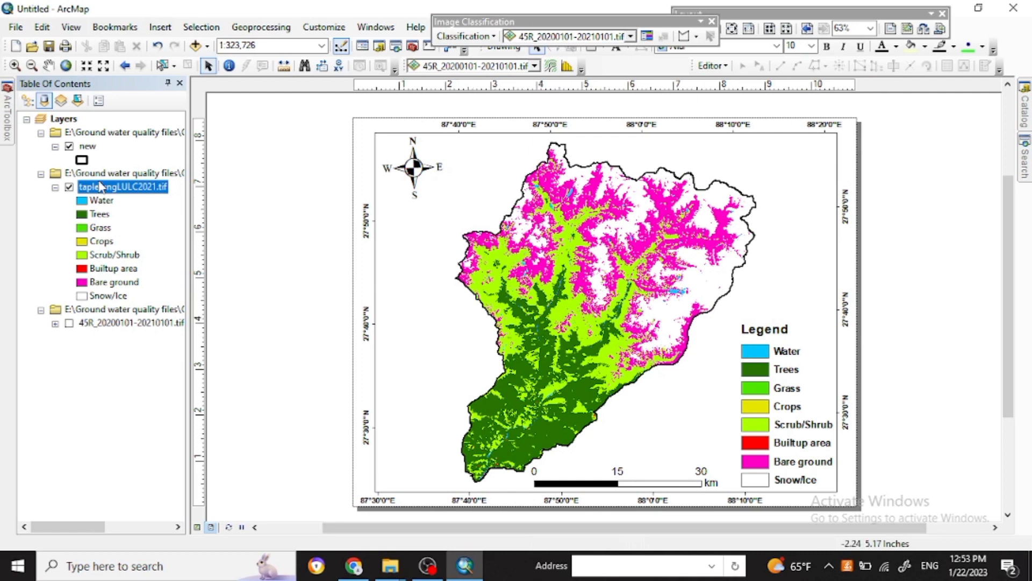
right_click(100, 190)
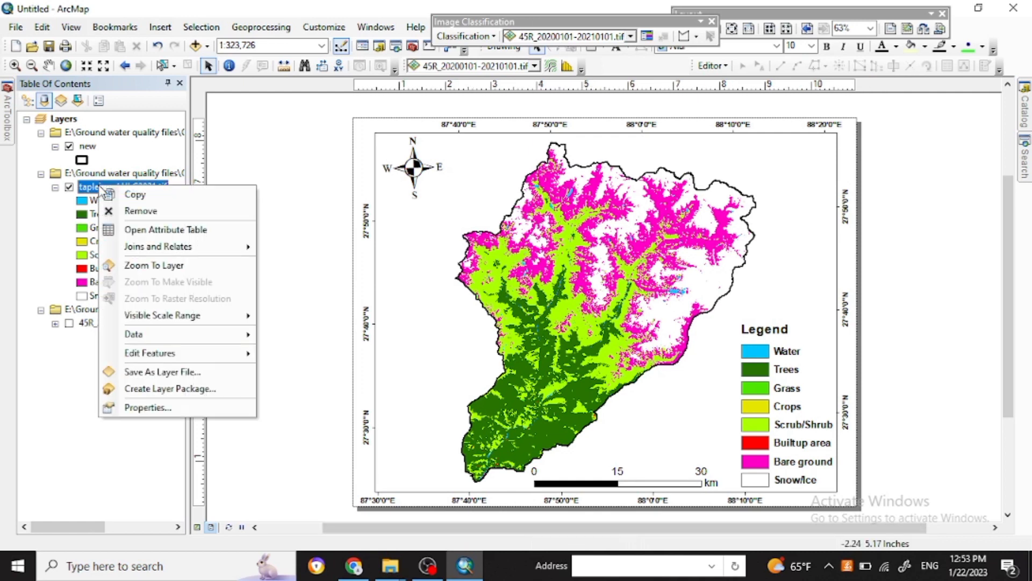
click(141, 230)
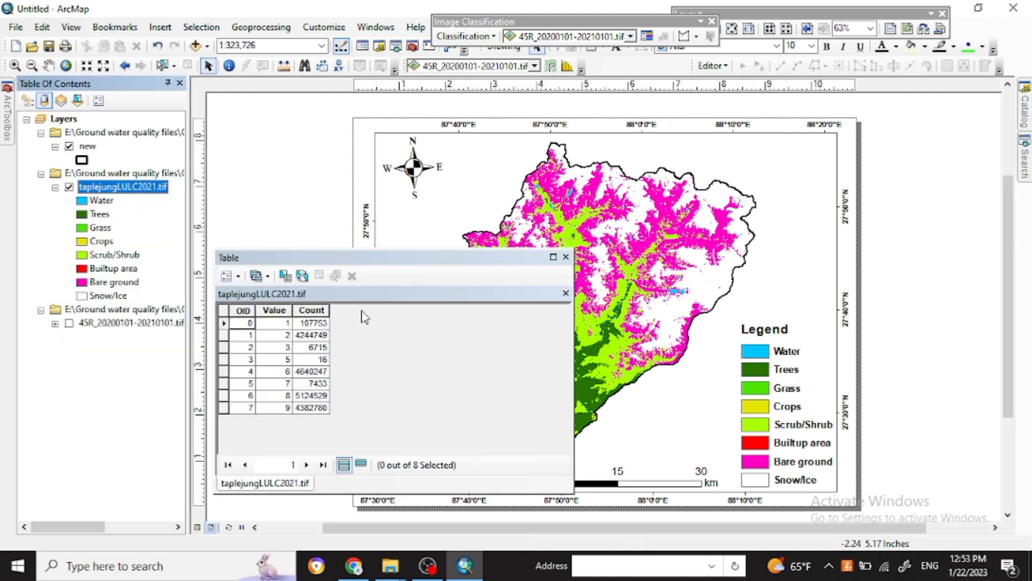
- Add a Float field named Area to the taplejungLULC2021.tif attribute table
click(239, 278)
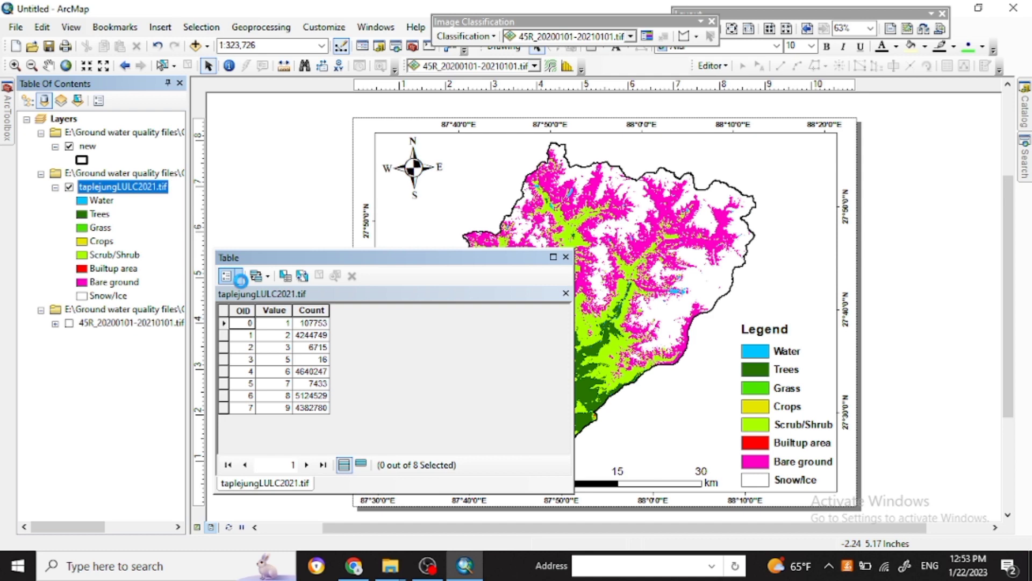
click(240, 279)
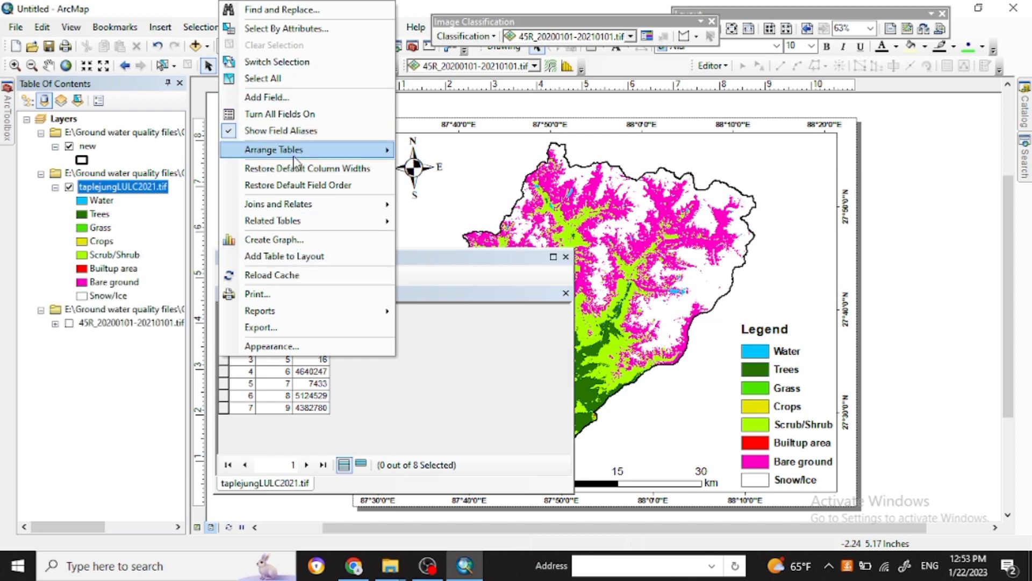
click(285, 98)
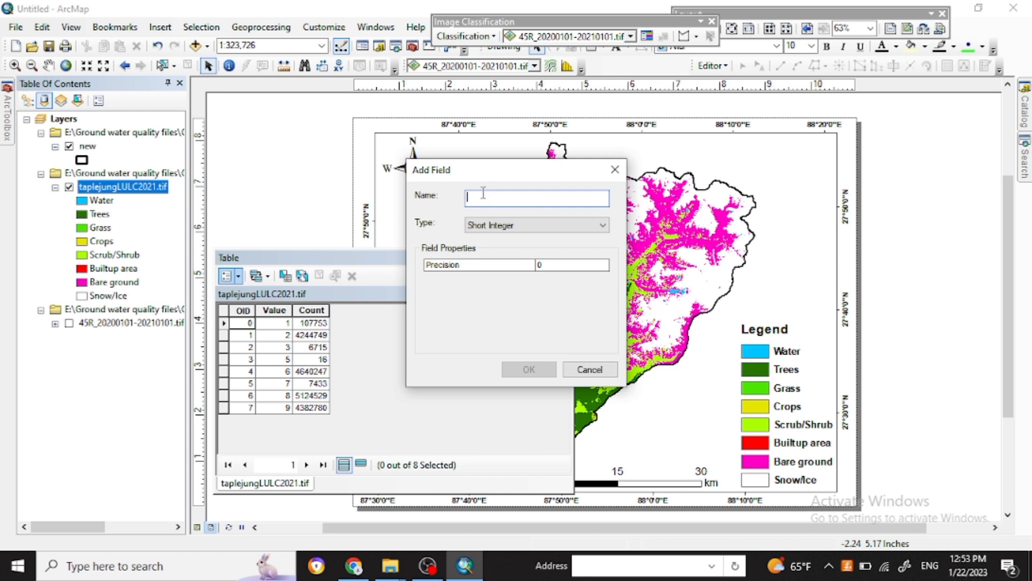
text(Area)
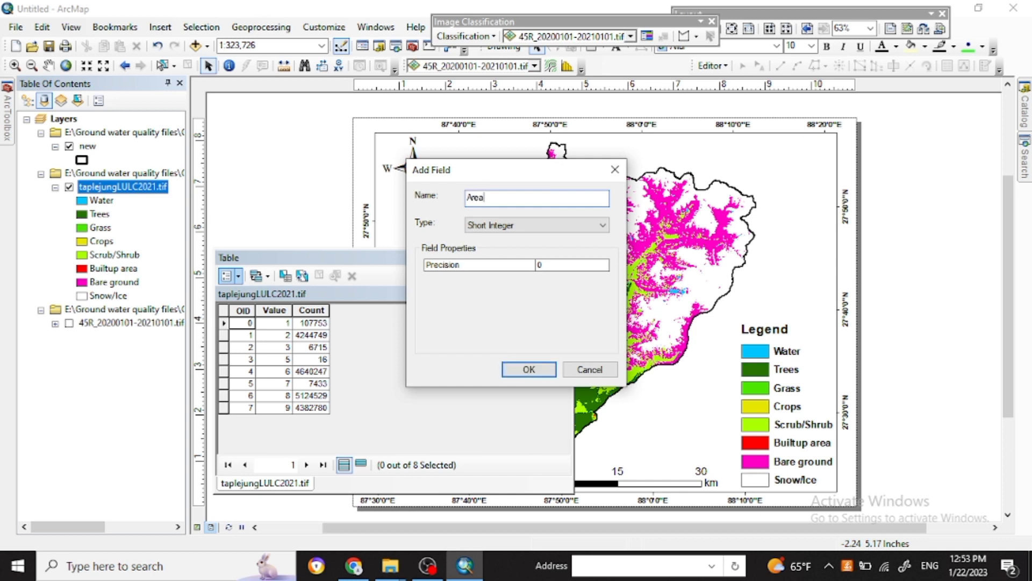
click(566, 227)
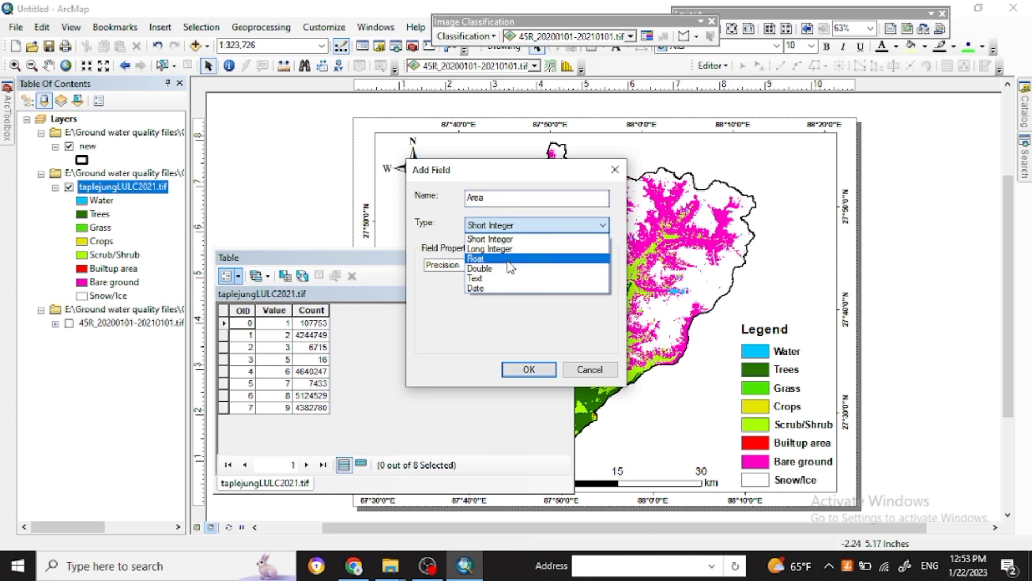
key(Escape)
key(Down)
key(Down)
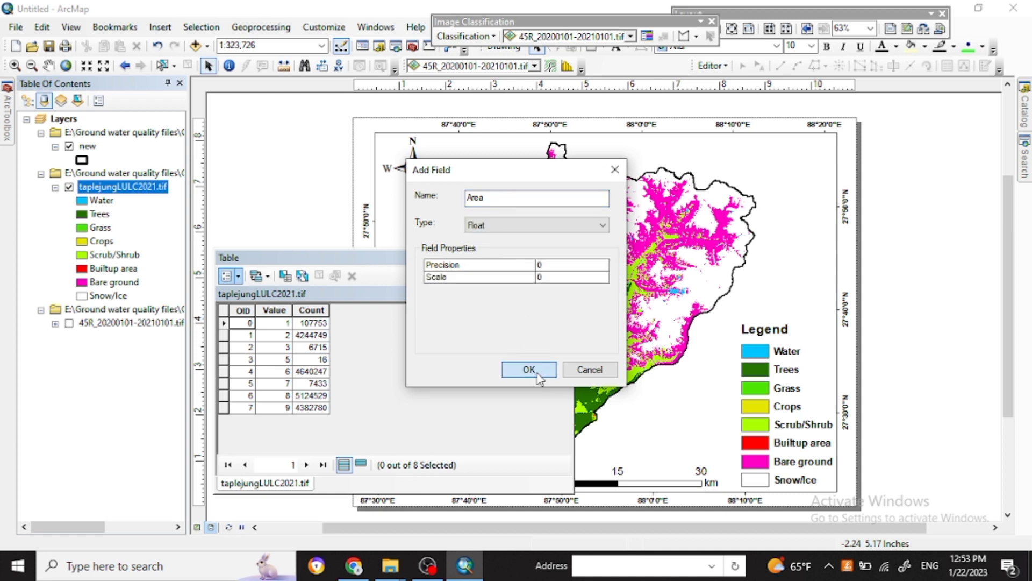
click(537, 373)
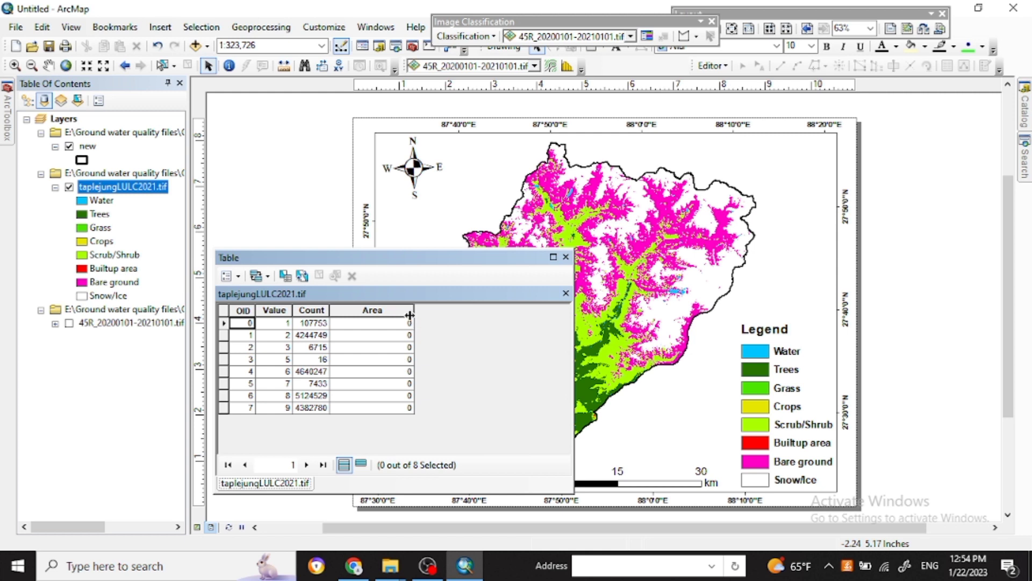
- Calculate the Area field with the Field Calculator expression [Count] *10 *10
click(373, 310)
right_click(373, 312)
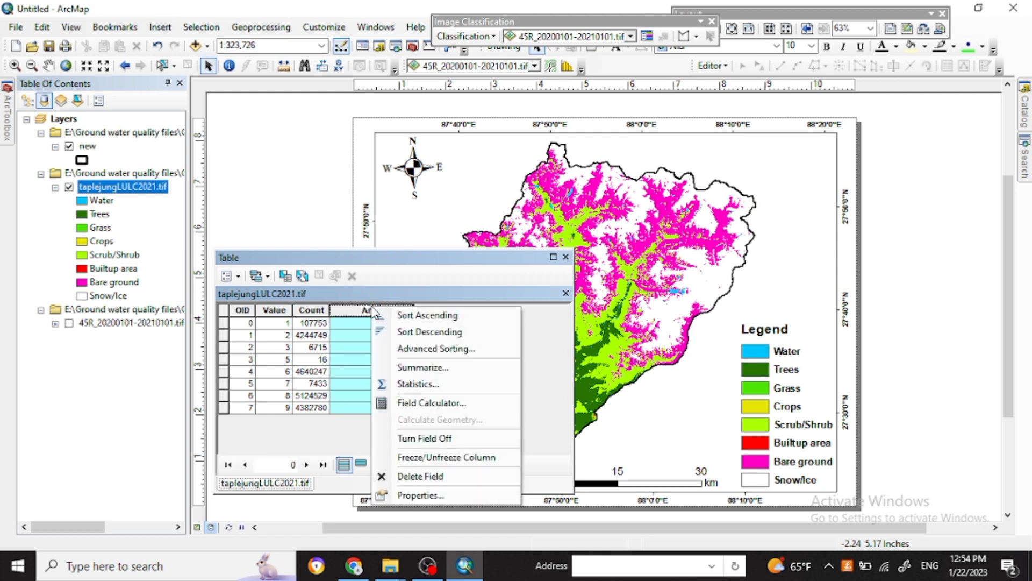
click(424, 403)
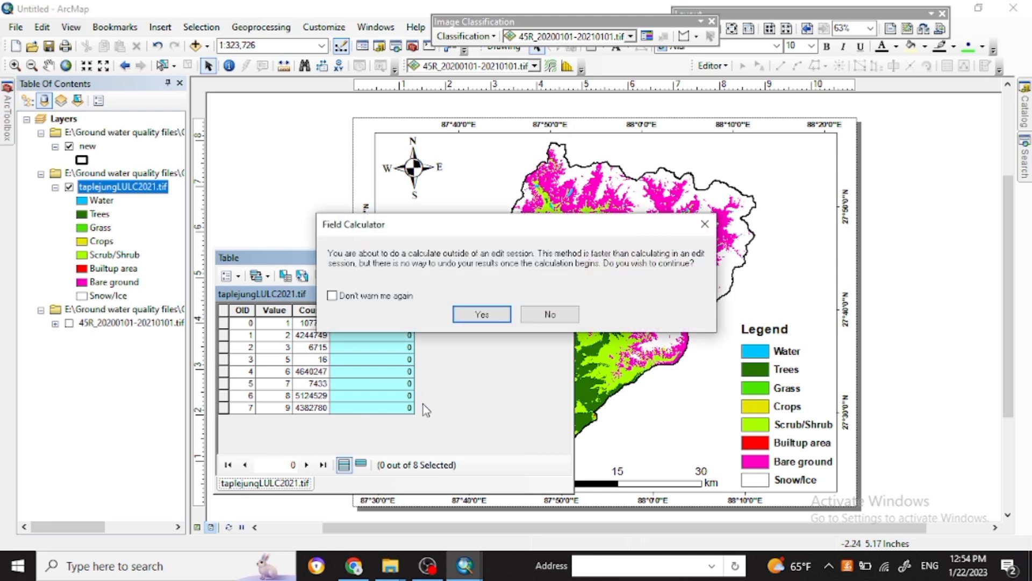
click(480, 318)
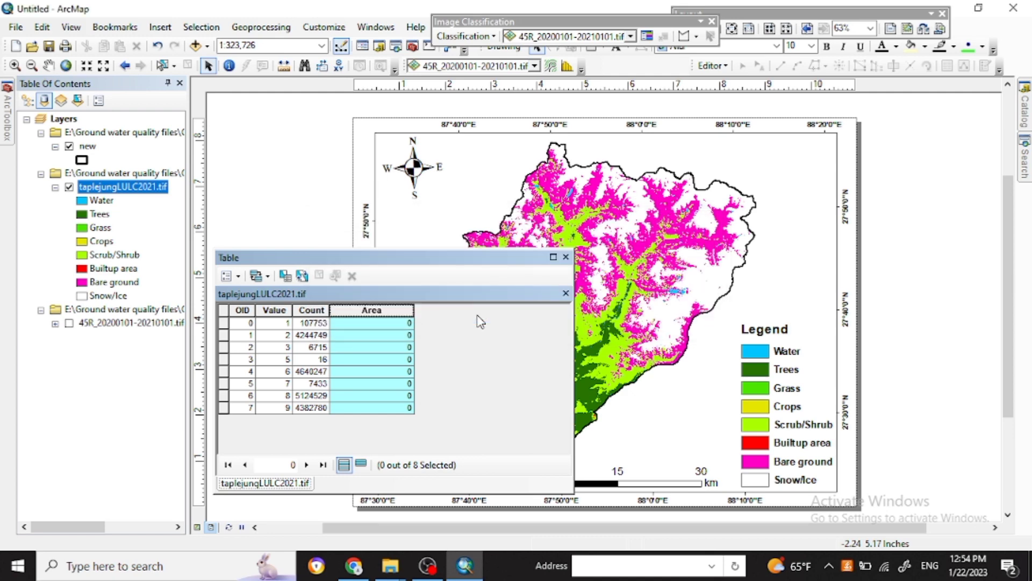
double_click(363, 172)
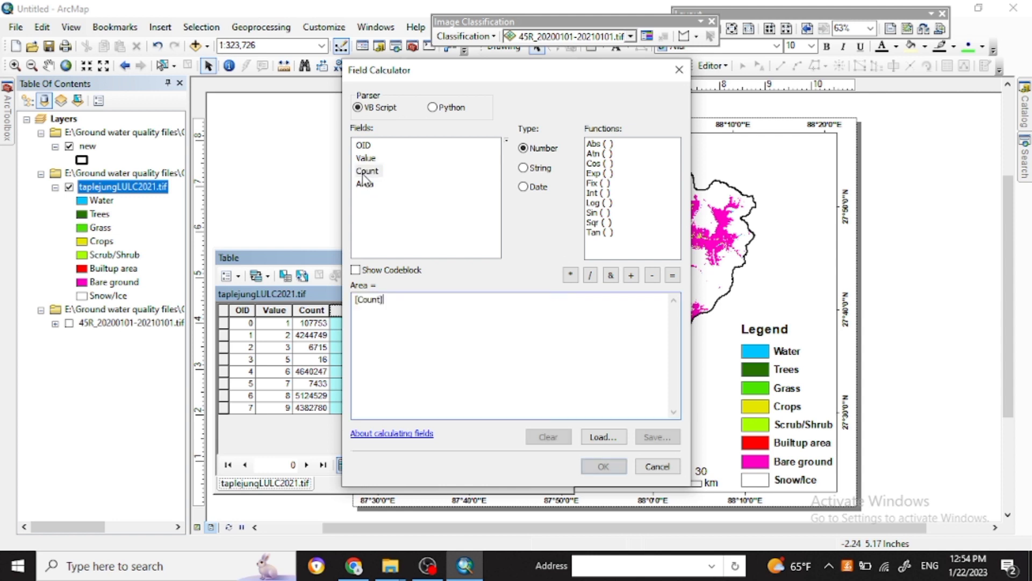
click(570, 274)
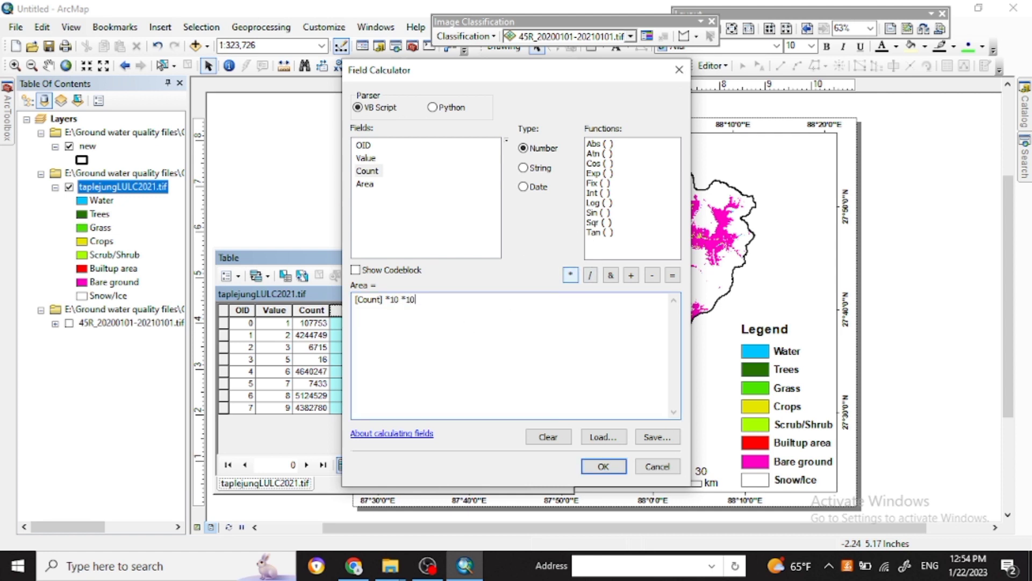
click(603, 465)
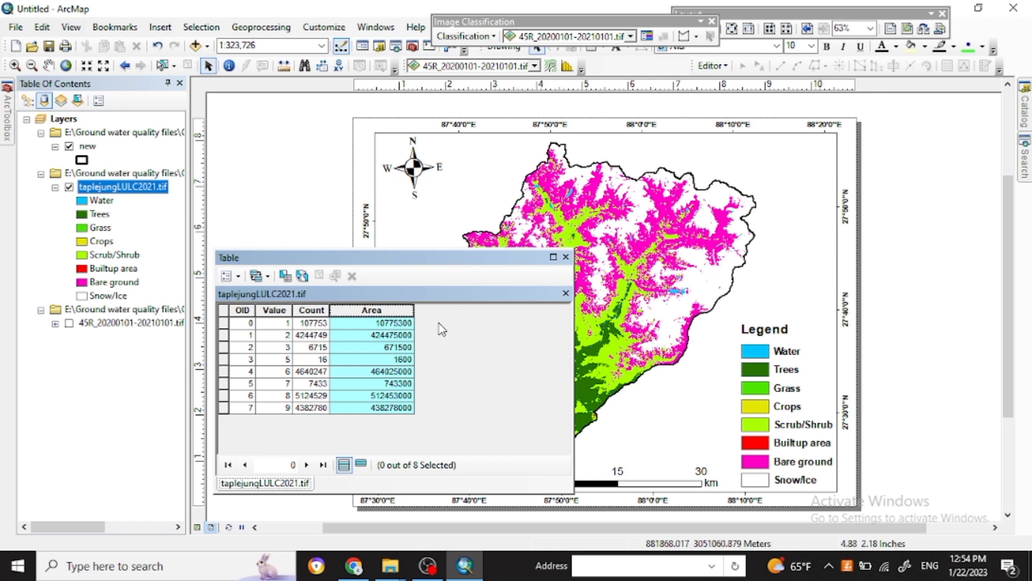
drag(382, 261, 217, 184)
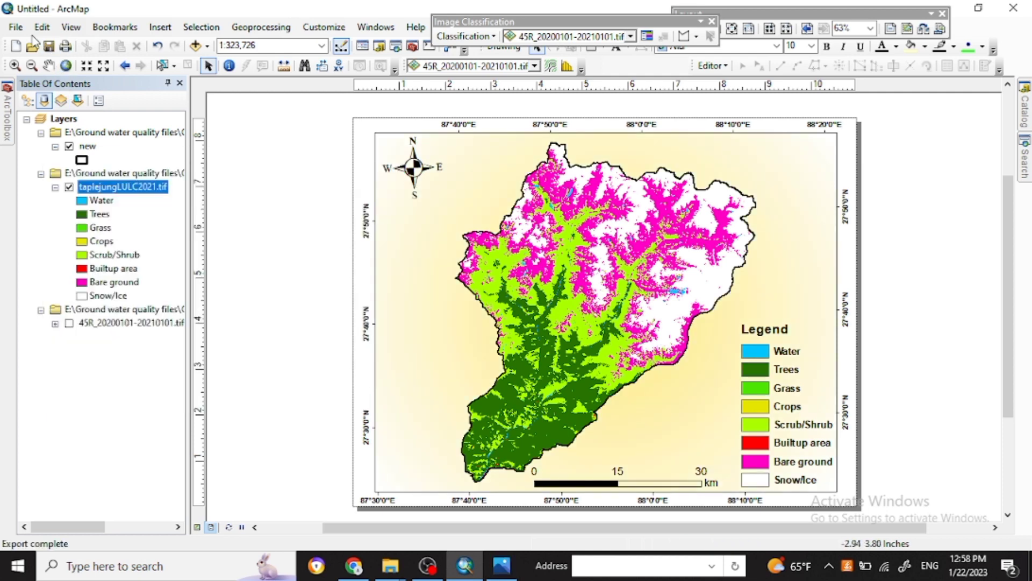
click(16, 27)
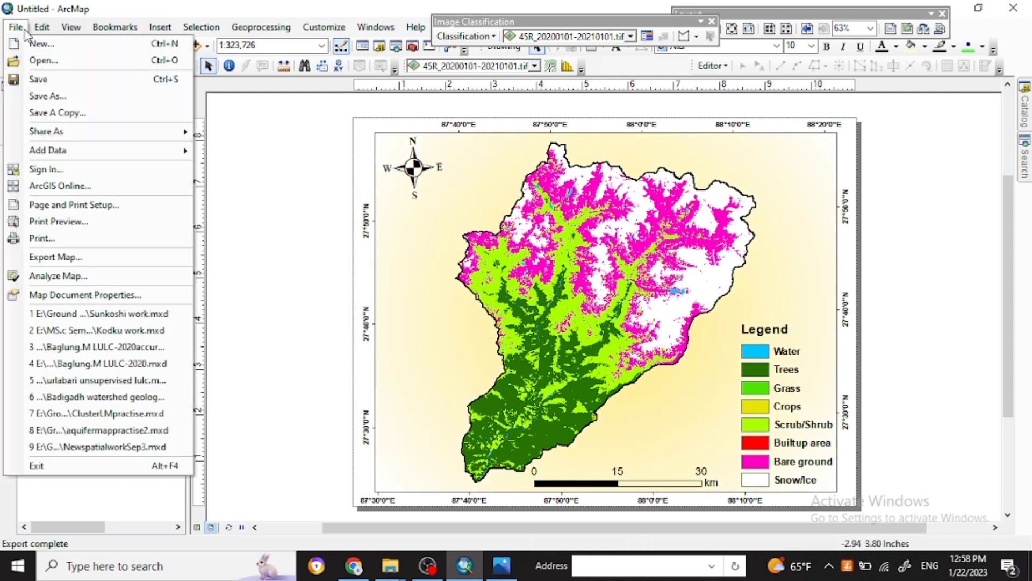
click(51, 259)
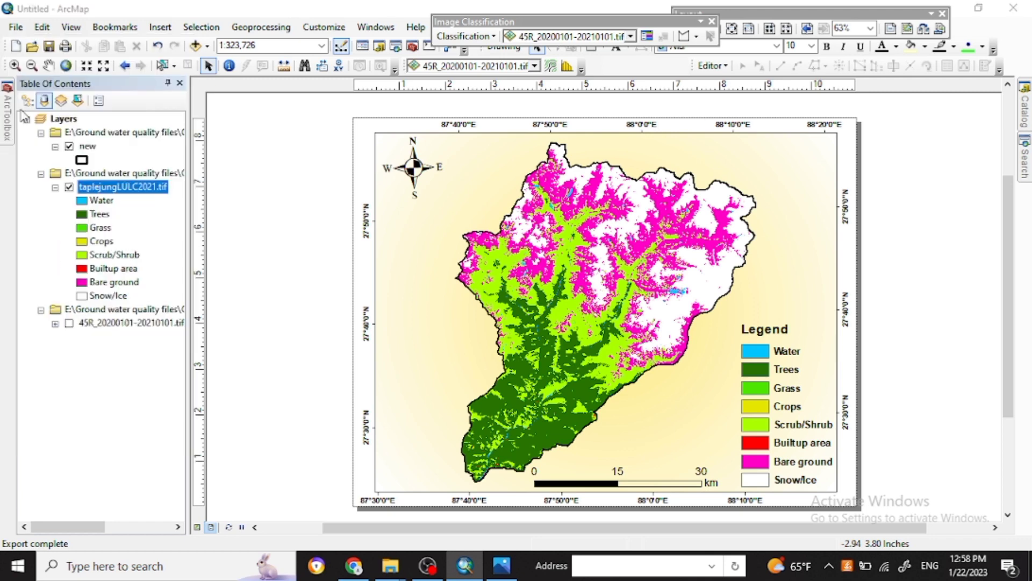
scroll(579, 236, down, 5)
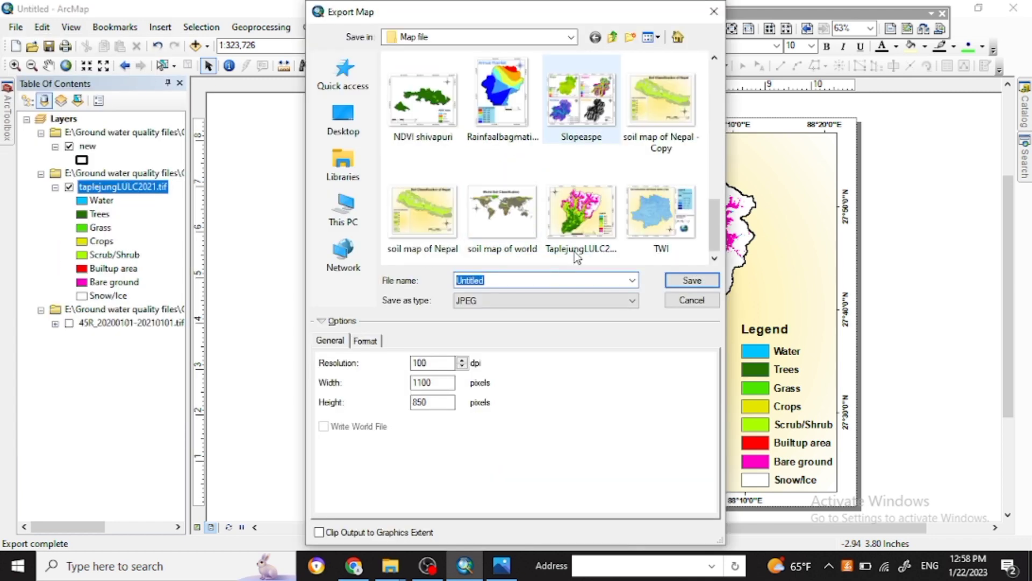
click(581, 240)
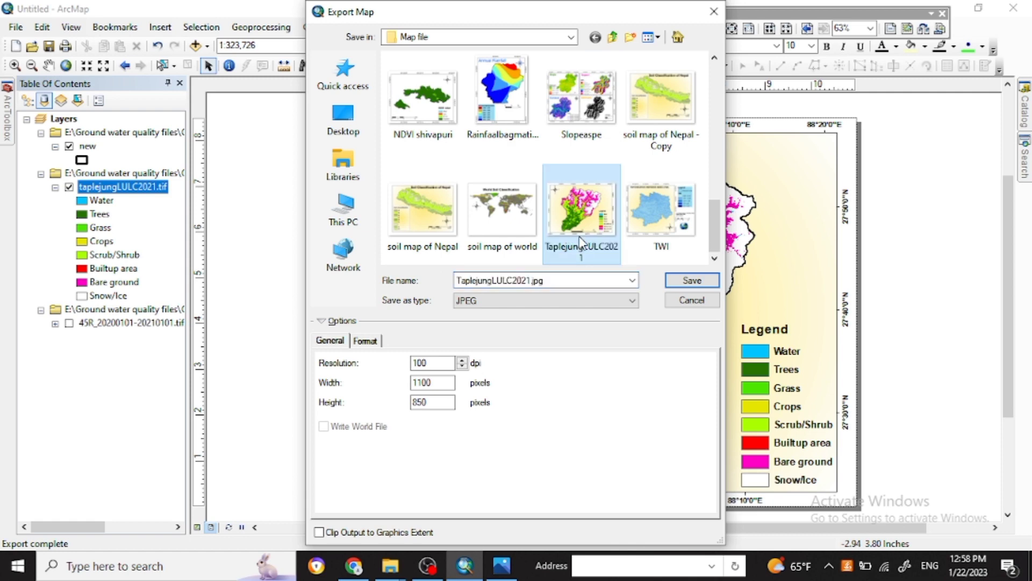
click(692, 302)
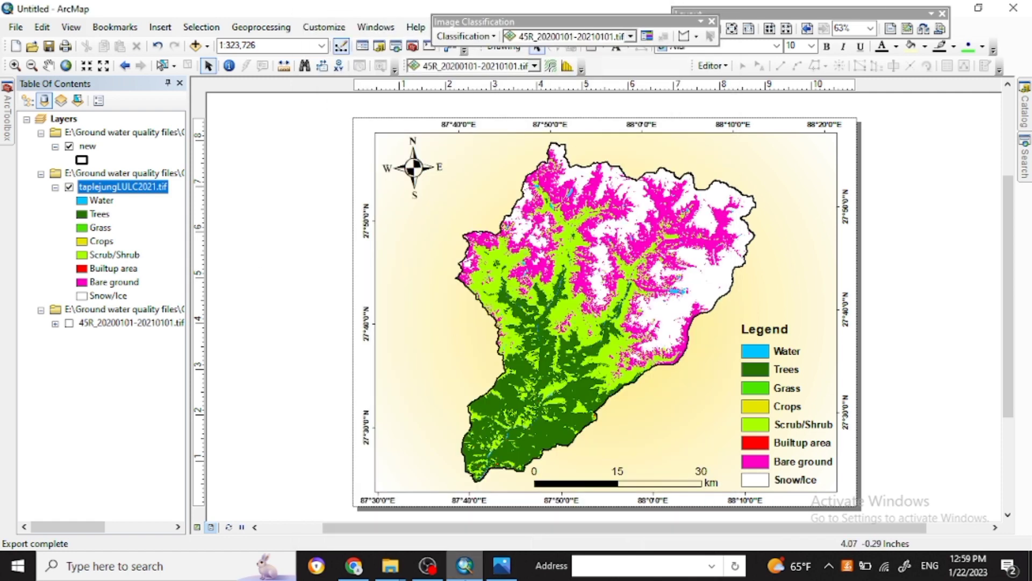
- Switch to the image viewer and examine the exported map TaplejungLULC2021.jpg
click(500, 565)
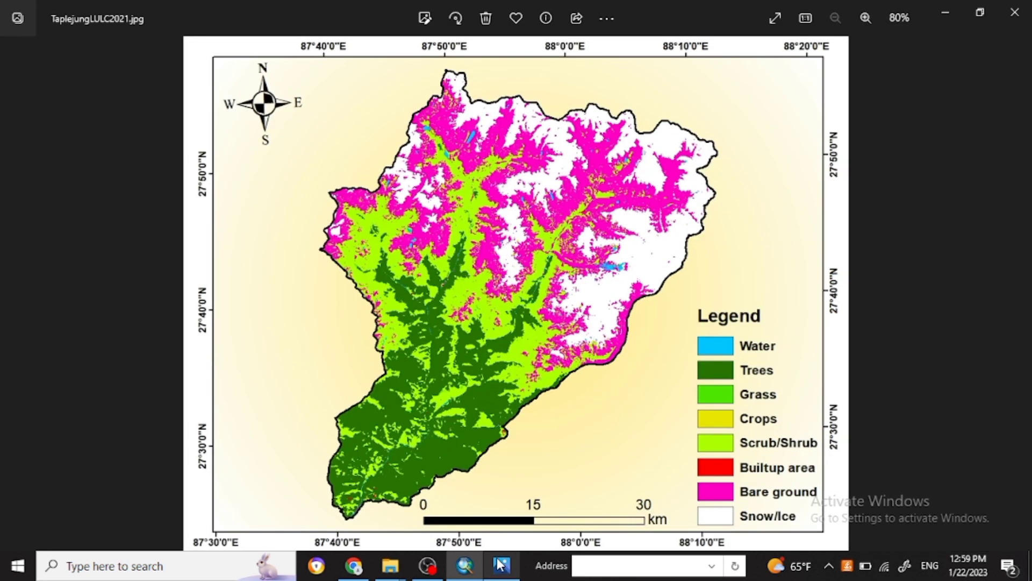